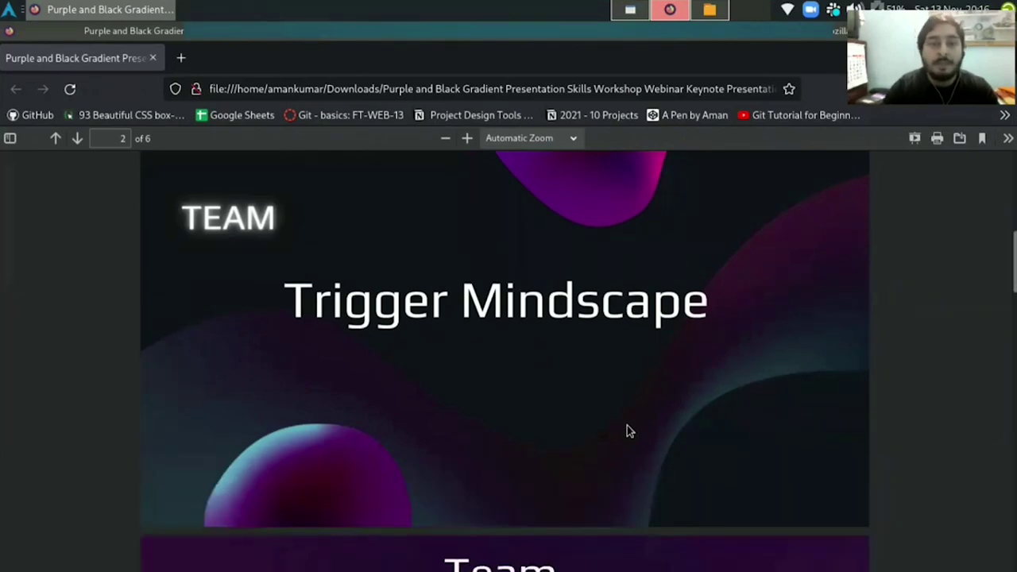
Scroll through the presentation slides from the team pages to page 5, the Flow of Project diagram.
scroll(626, 431, down, 5)
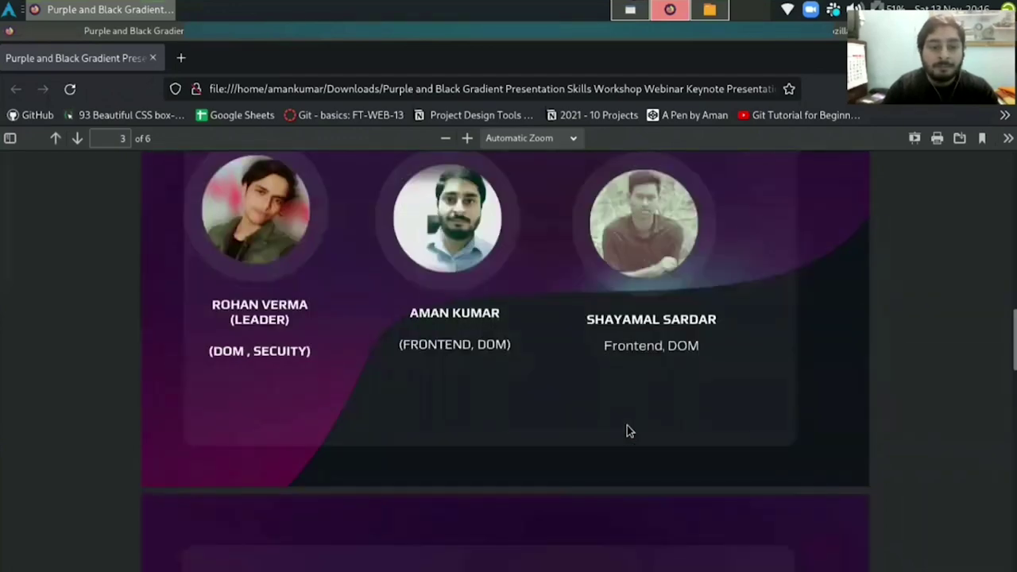
scroll(627, 431, down, 5)
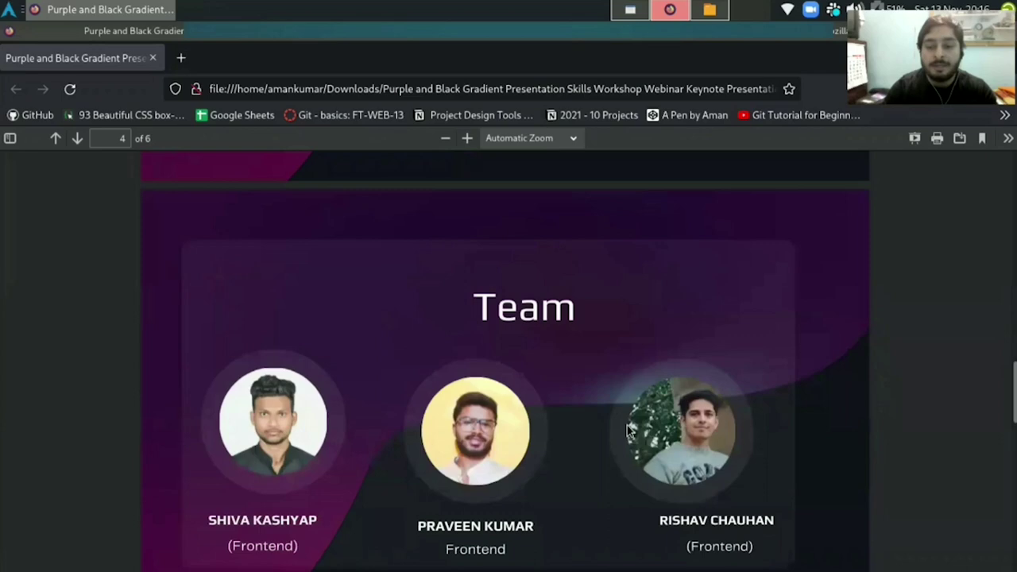
scroll(627, 430, up, 15)
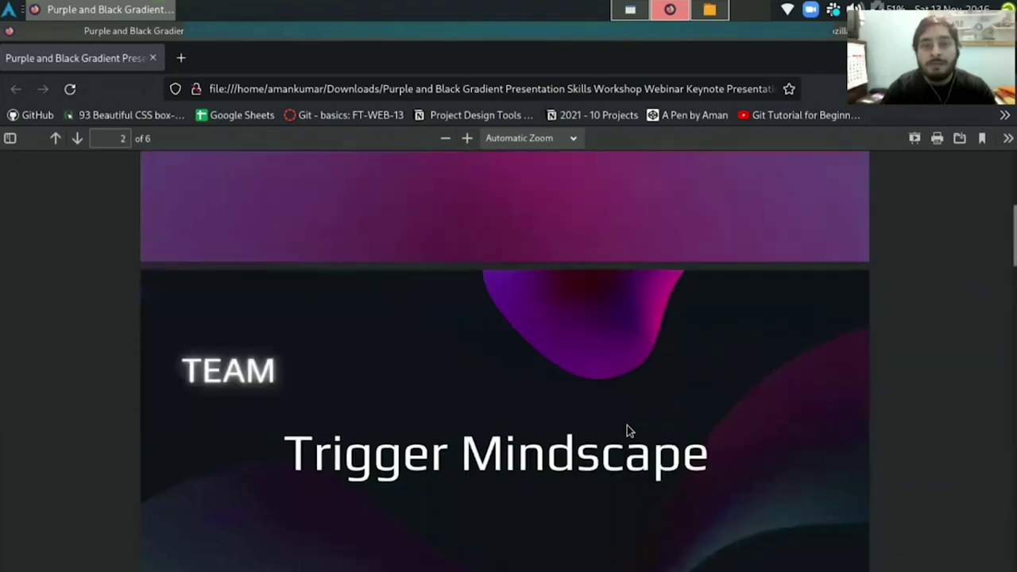
scroll(627, 431, up, 2)
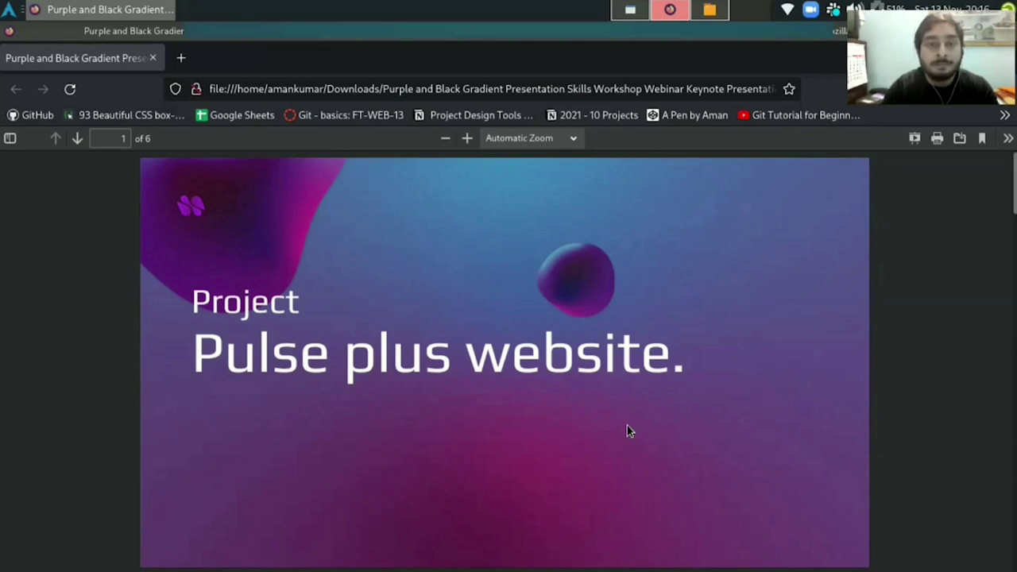
scroll(647, 393, down, 20)
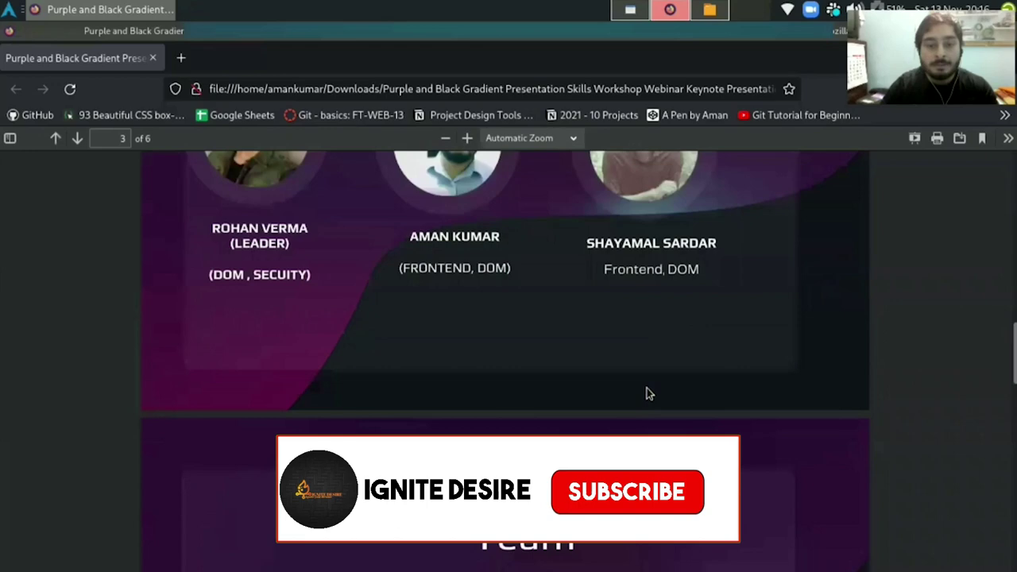
scroll(646, 393, down, 5)
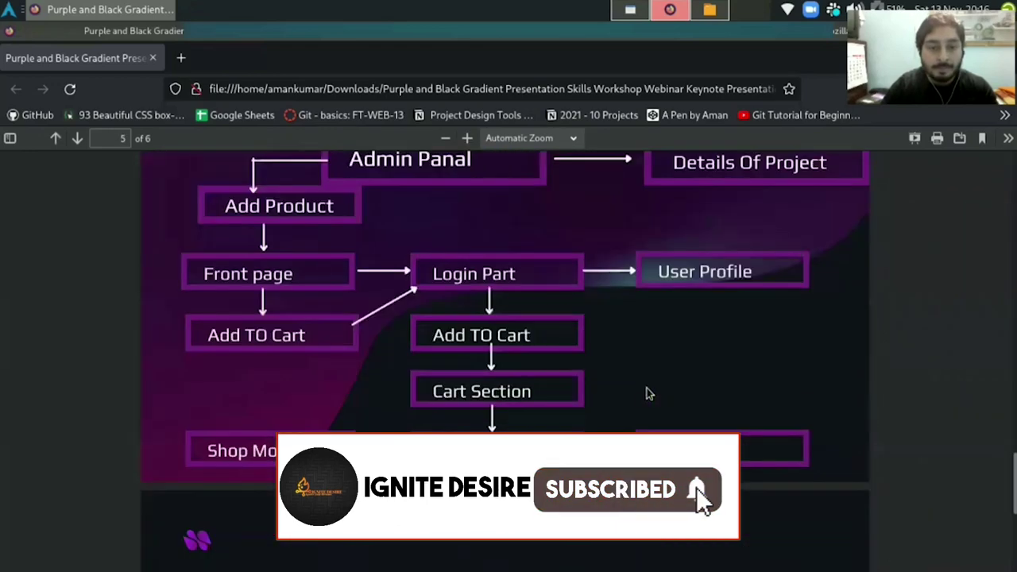
scroll(647, 393, up, 2)
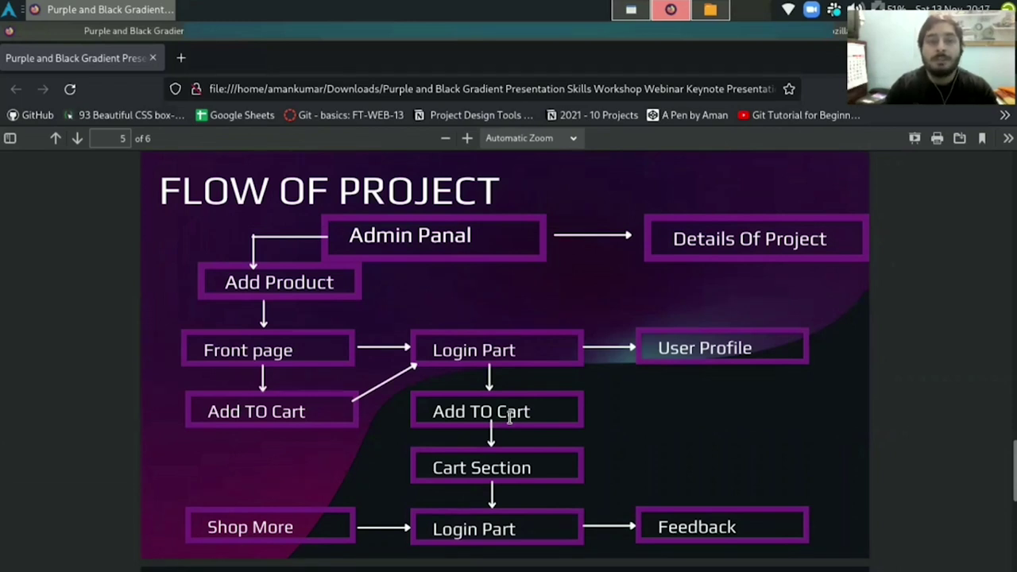
Switch from the Slack window to the Pulse+ landing page in Firefox.
click(627, 9)
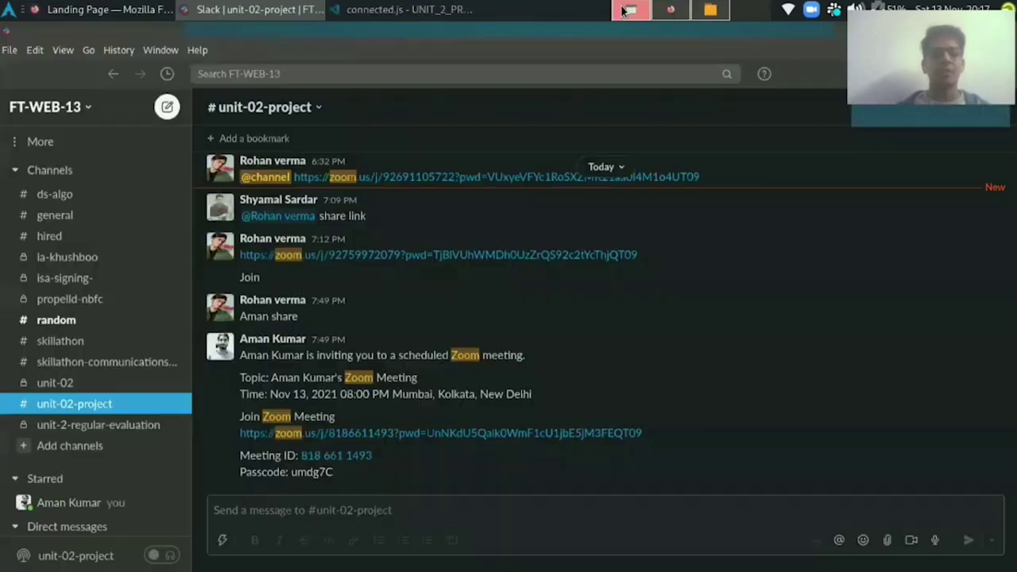
click(79, 7)
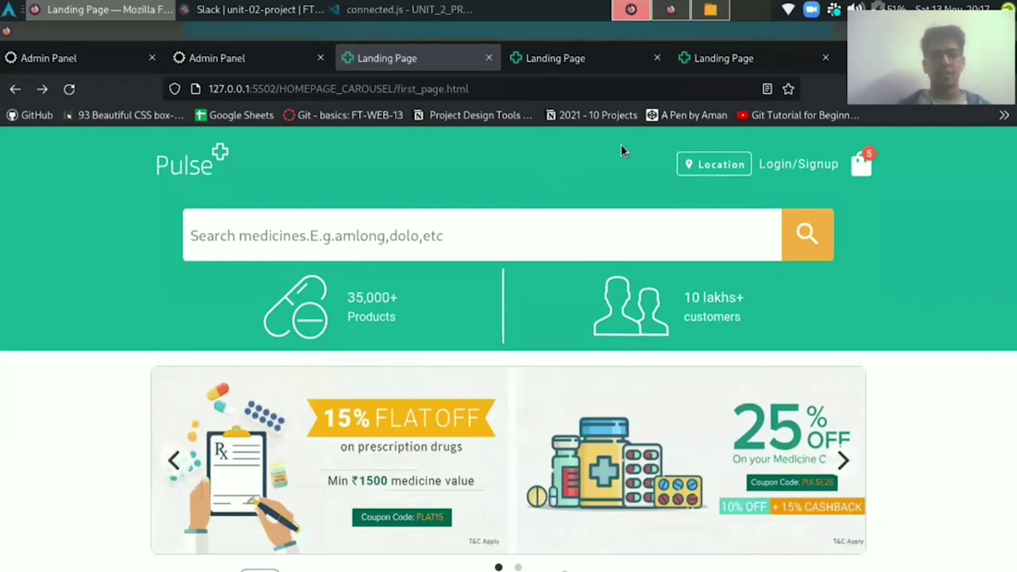
Set the delivery location city to Mumbai.
click(709, 168)
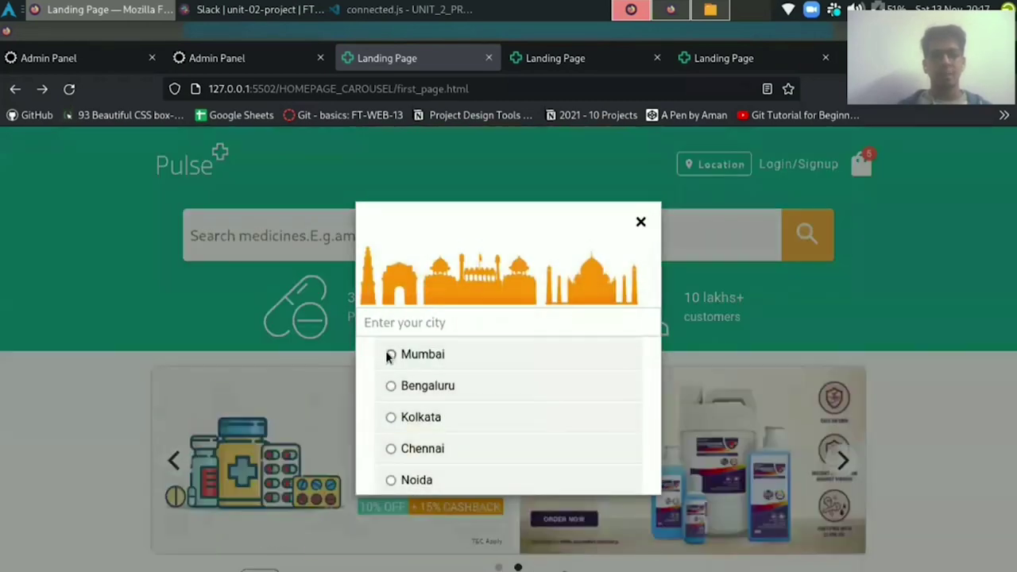
scroll(421, 414, down, 2)
click(447, 482)
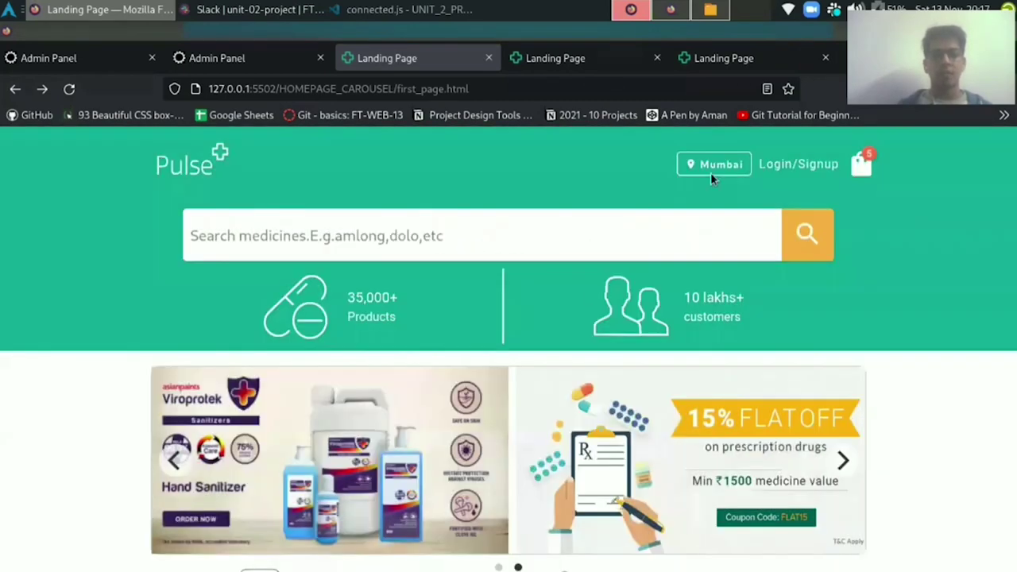
Sign up with a mobile number and verify it with the received OTP.
click(799, 164)
click(480, 330)
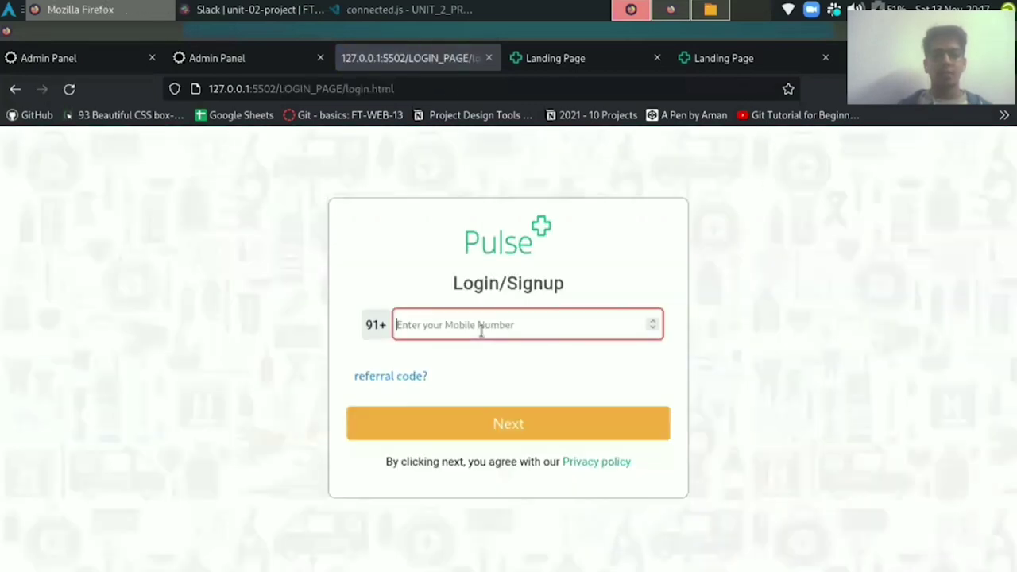
text(9999999999)
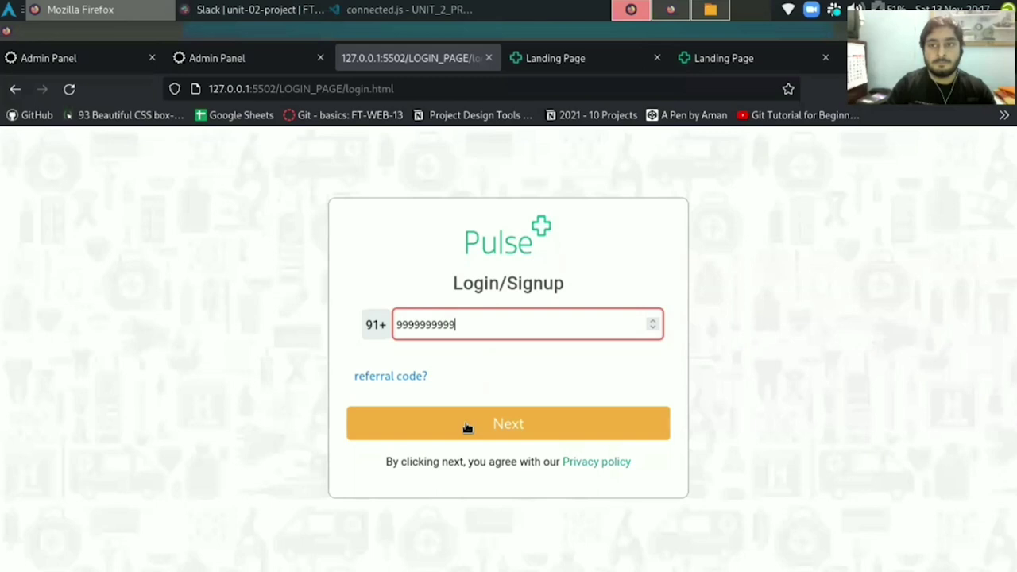
click(467, 428)
click(476, 354)
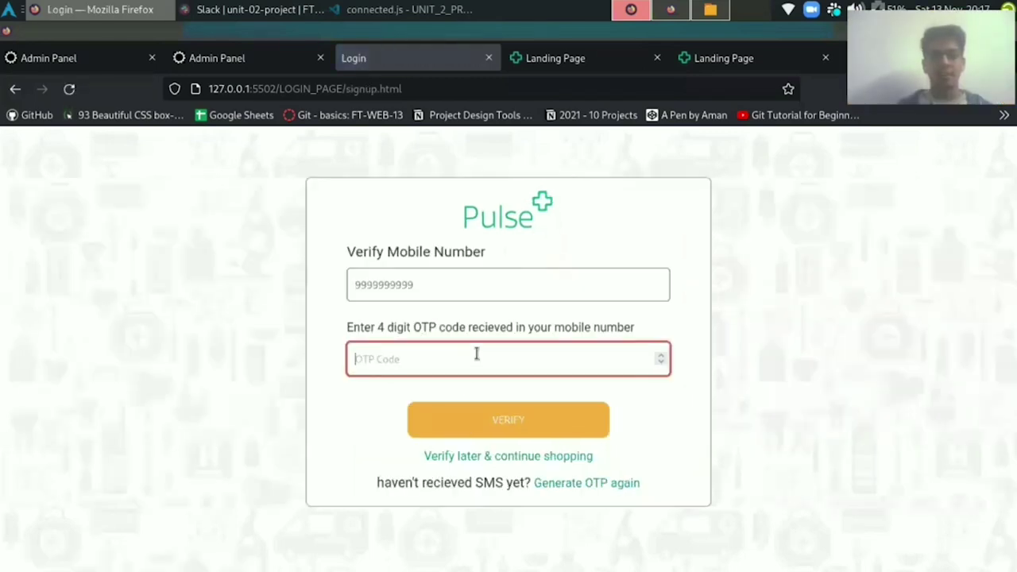
text(1234)
click(496, 419)
Set and confirm the account password, declining to save the login in Firefox.
click(510, 362)
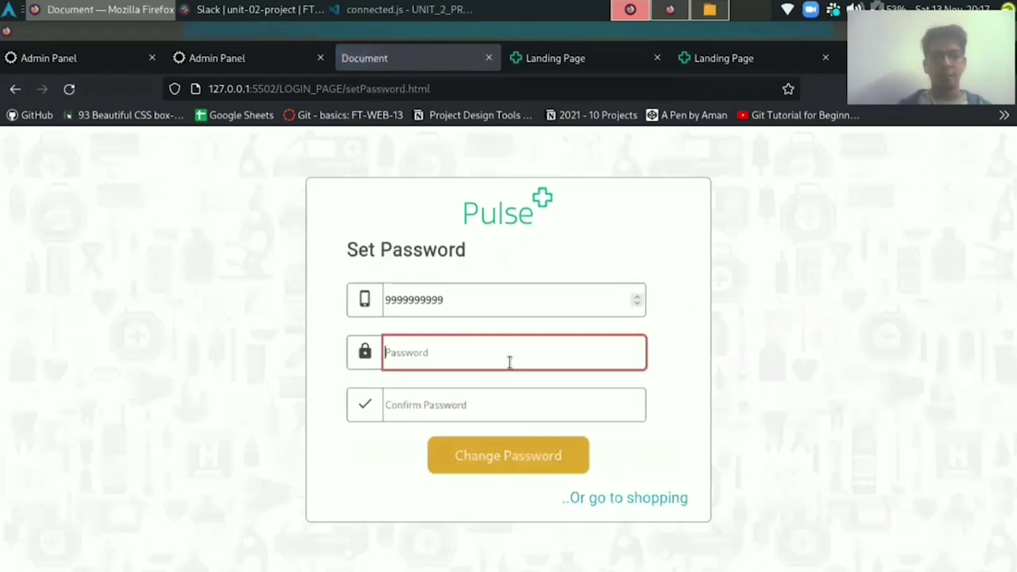
text(123456)
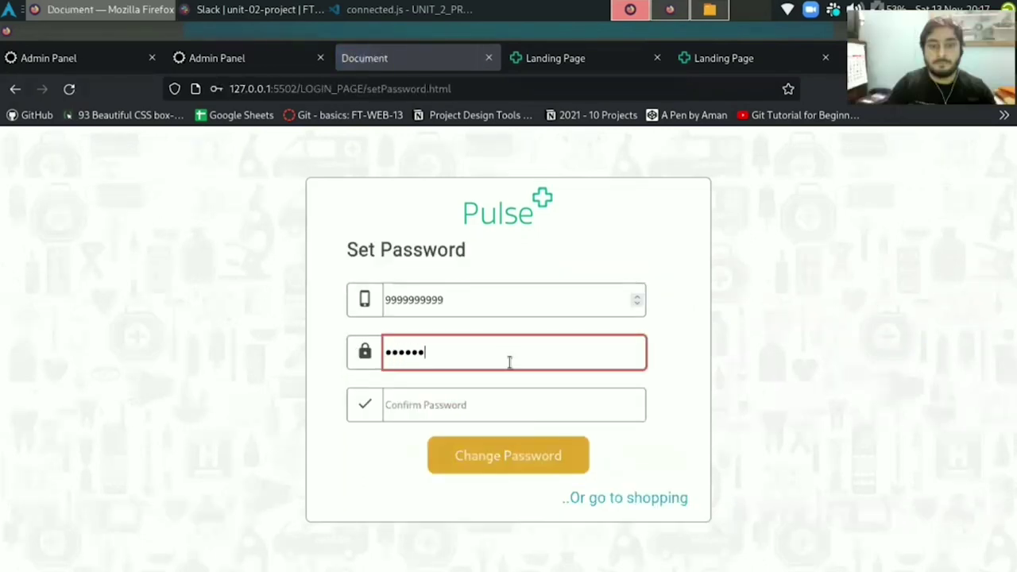
click(487, 399)
text(123456)
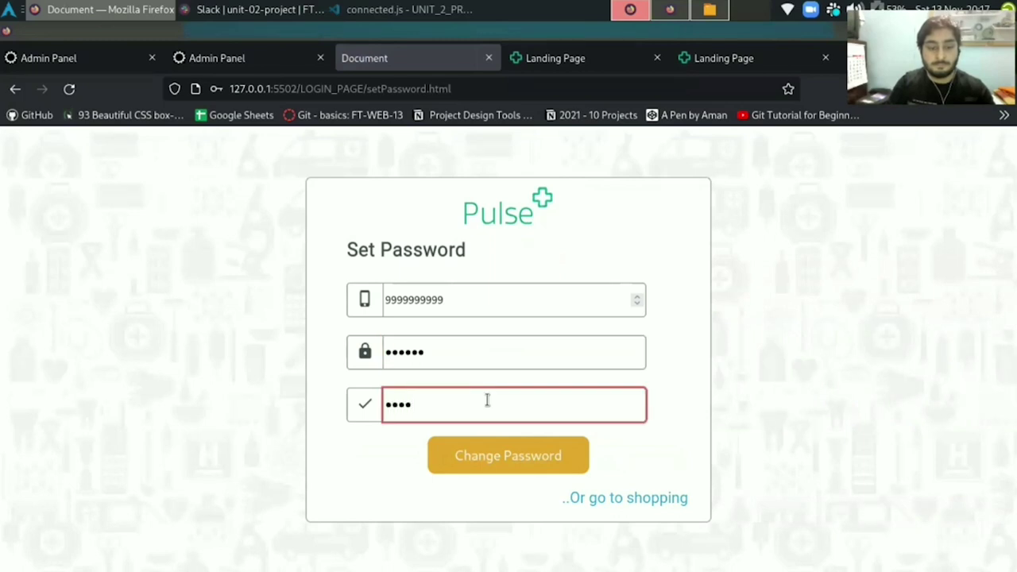
click(486, 458)
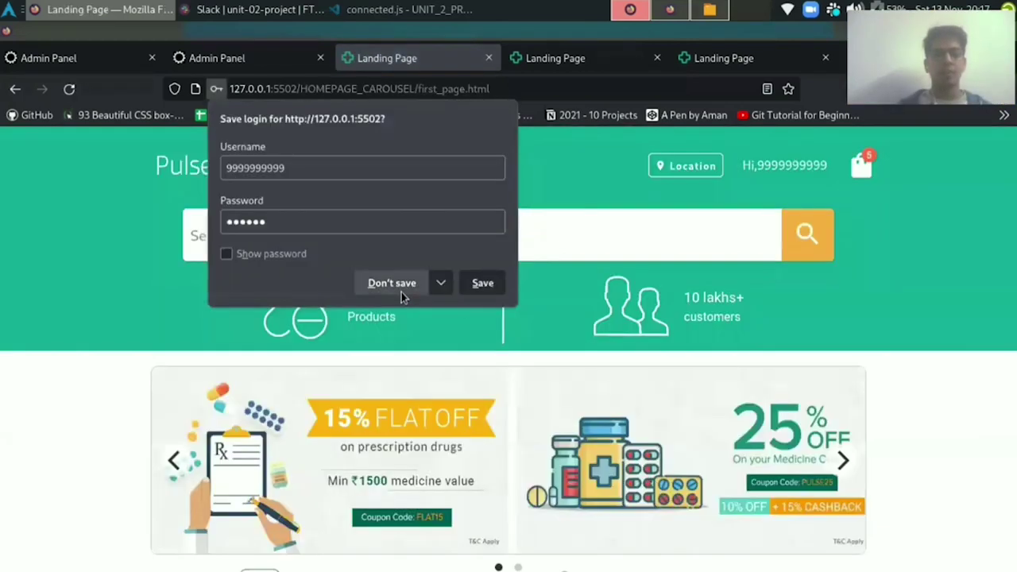
click(402, 290)
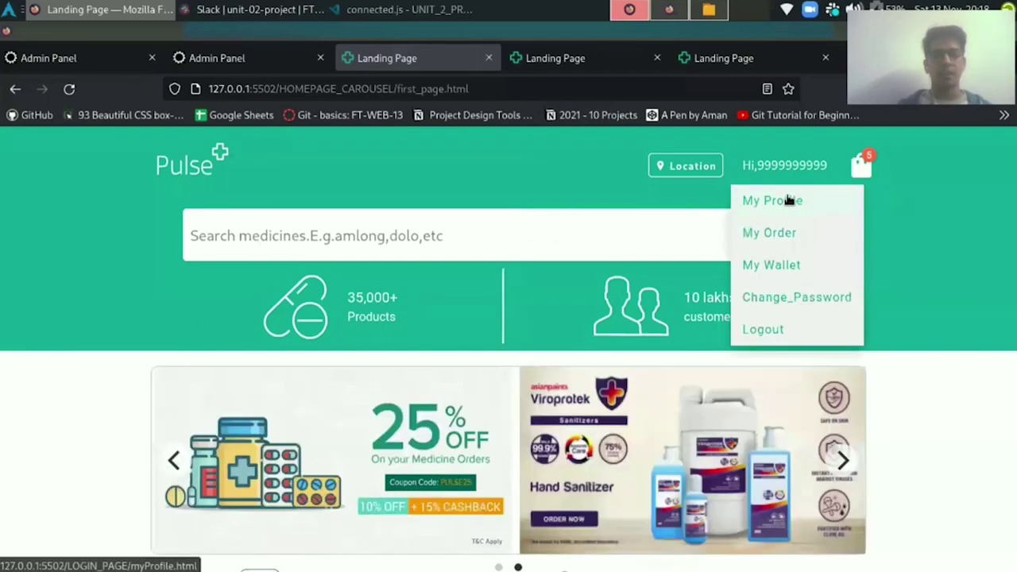
On My Profile, fill in the profile name and e-mail address and save them.
click(787, 200)
click(416, 229)
text(AMan)
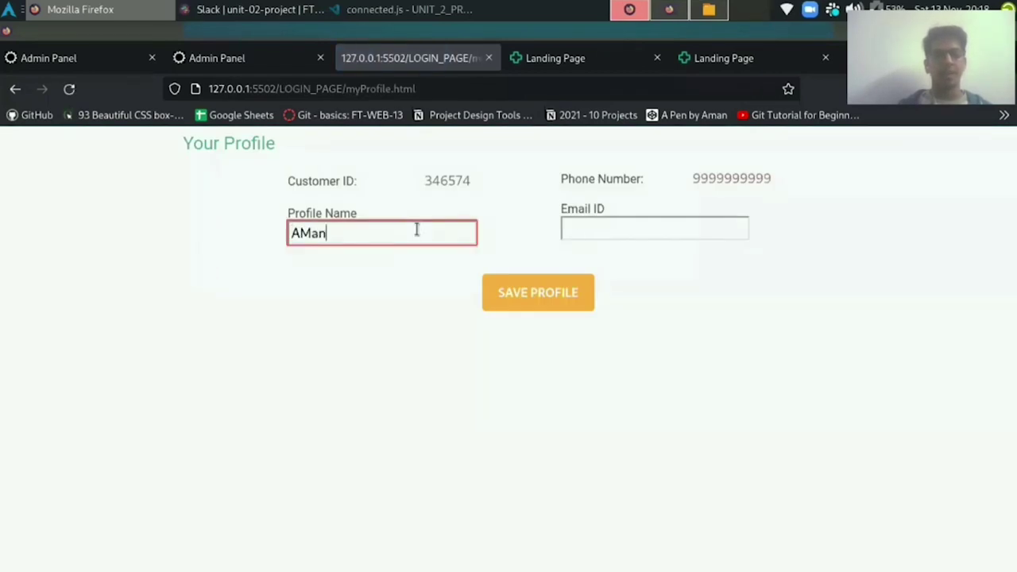
click(596, 231)
text(i@)
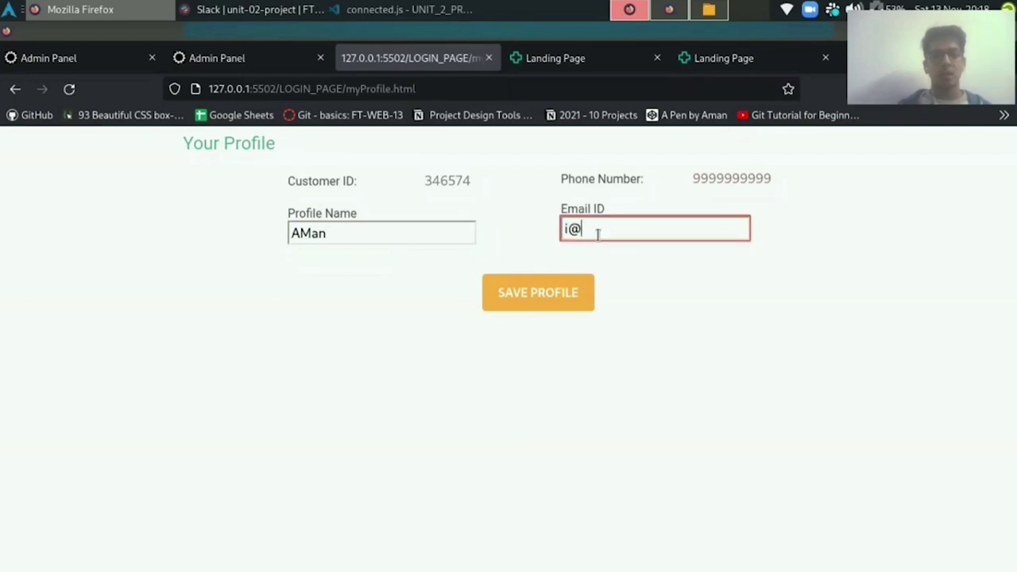
text(gmai.com)
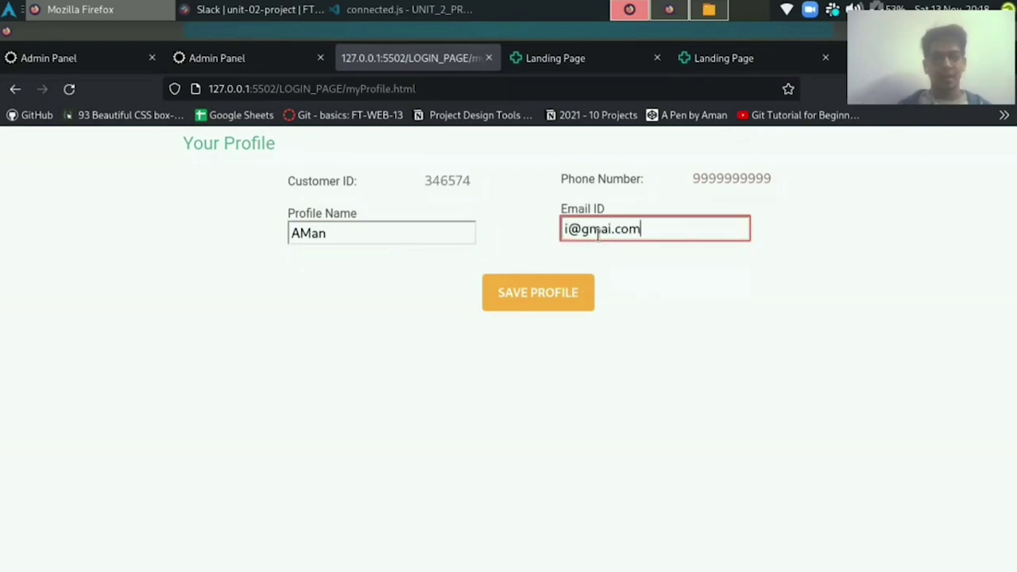
click(560, 294)
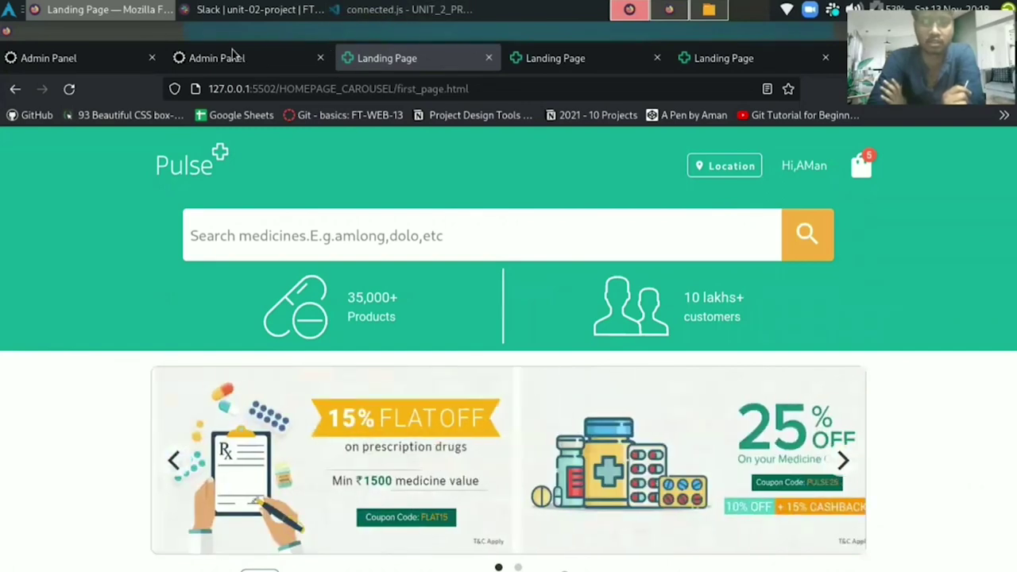
Scroll down to the product carousel and open the Novy Pain Oil product page.
scroll(156, 225, down, 4)
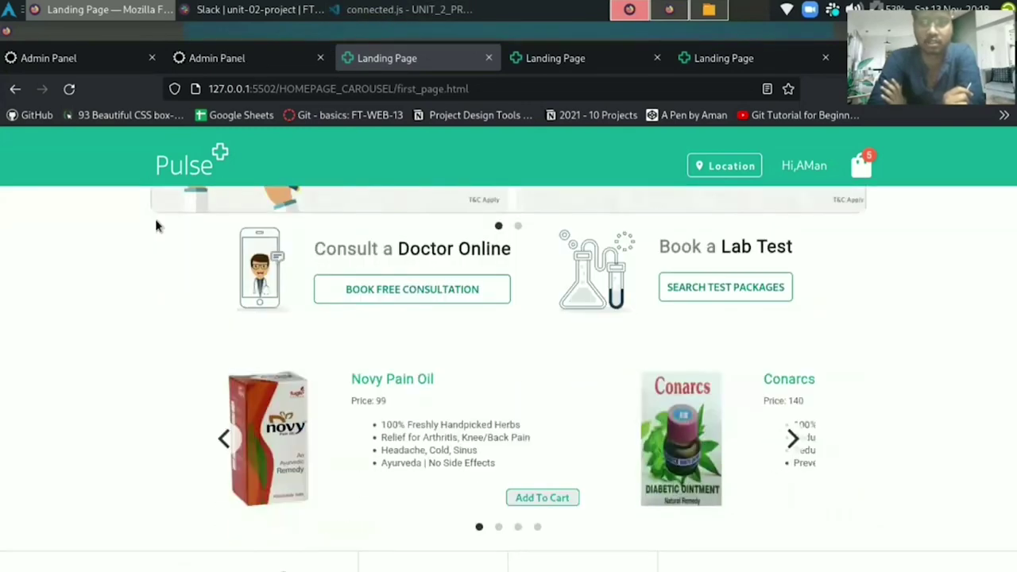
scroll(214, 278, down, 1)
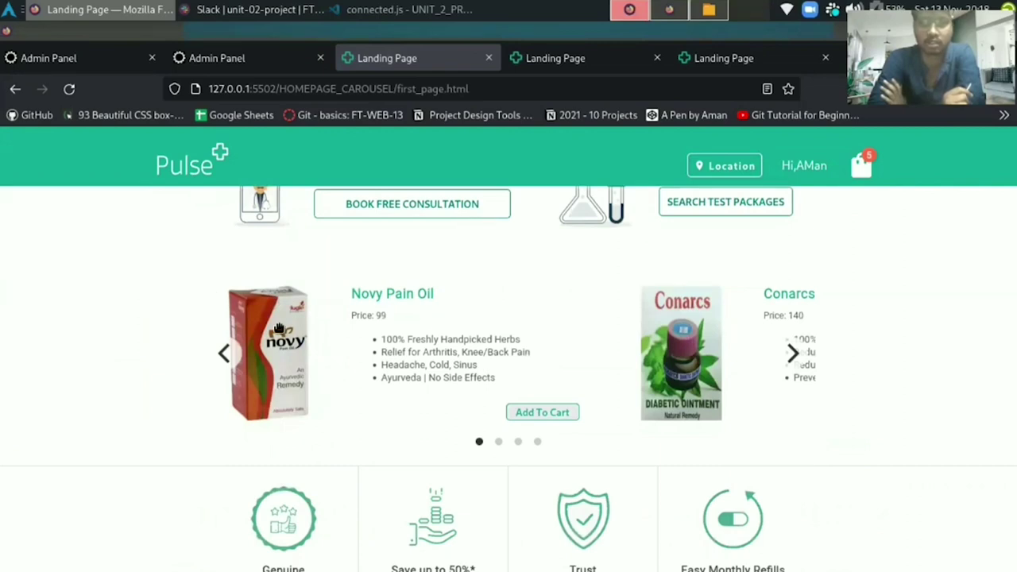
click(278, 328)
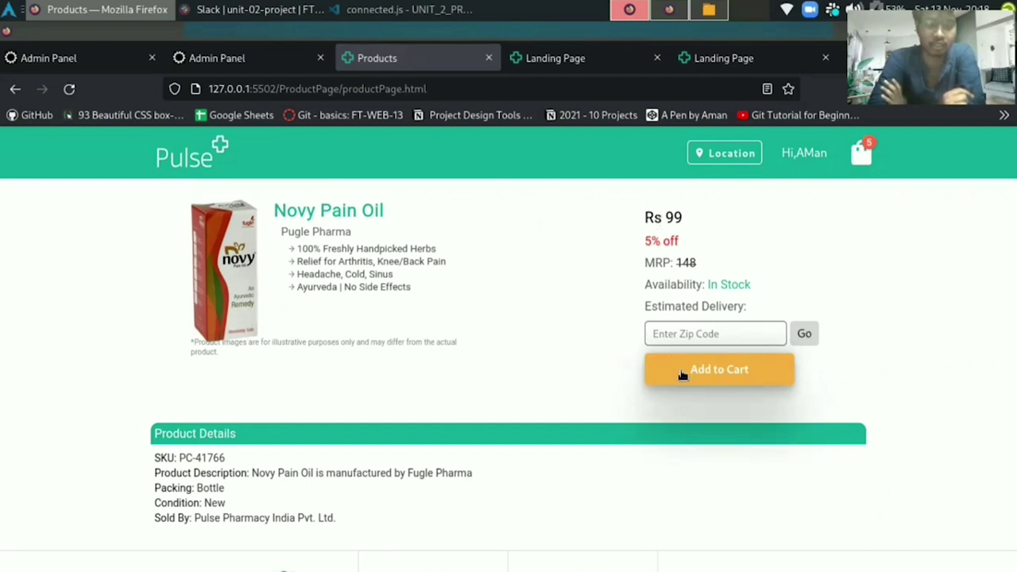
Add Novy Pain Oil twice and Shigaa Anti Lice & Dandruff Oil to the cart, then view the cart.
click(681, 375)
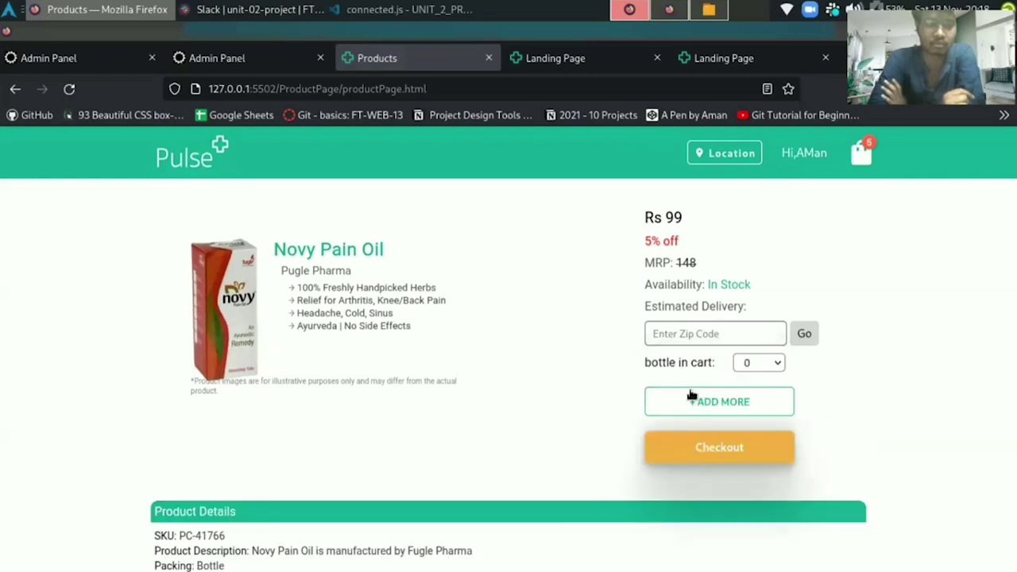
click(692, 402)
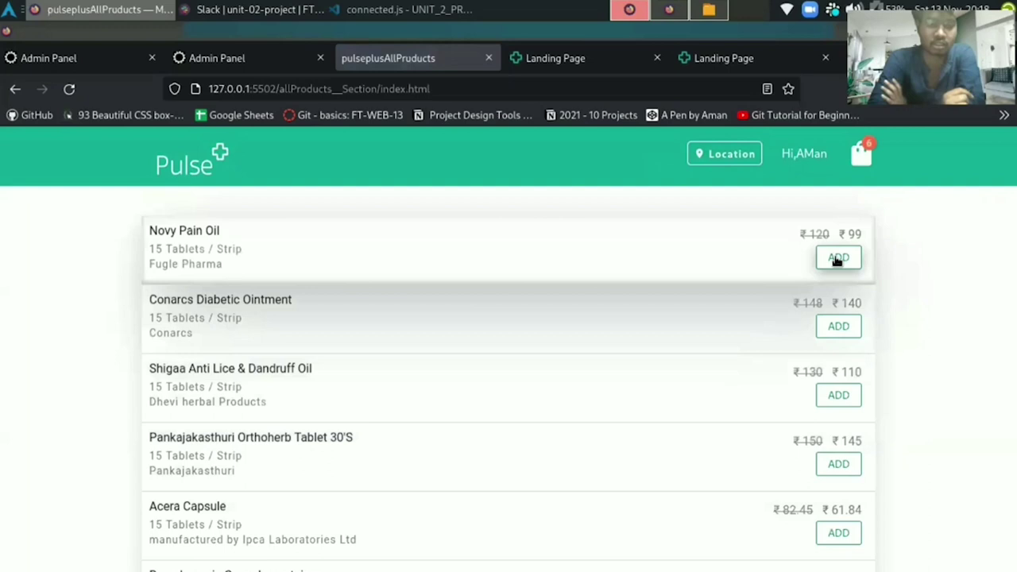
click(831, 257)
click(830, 398)
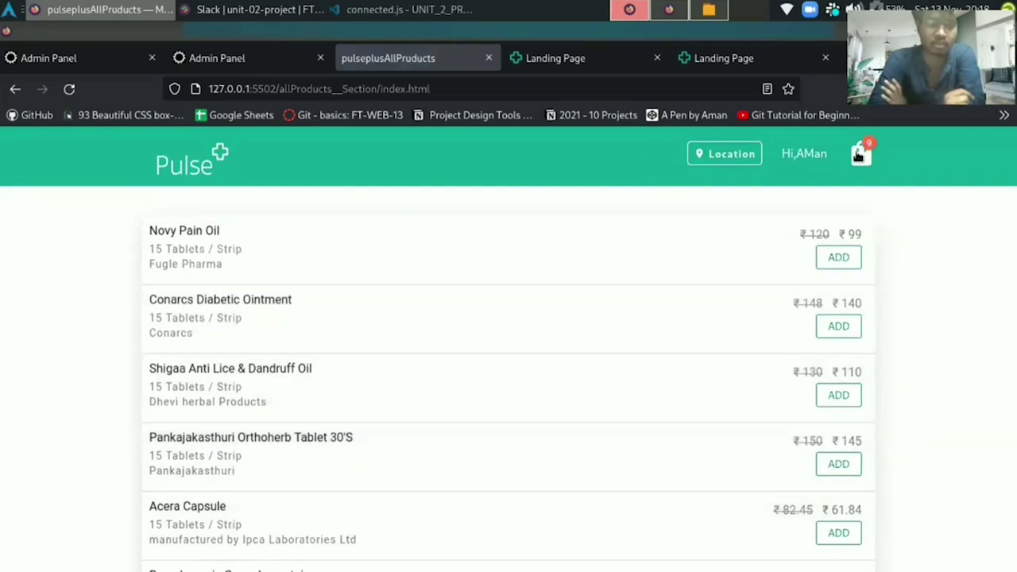
click(858, 156)
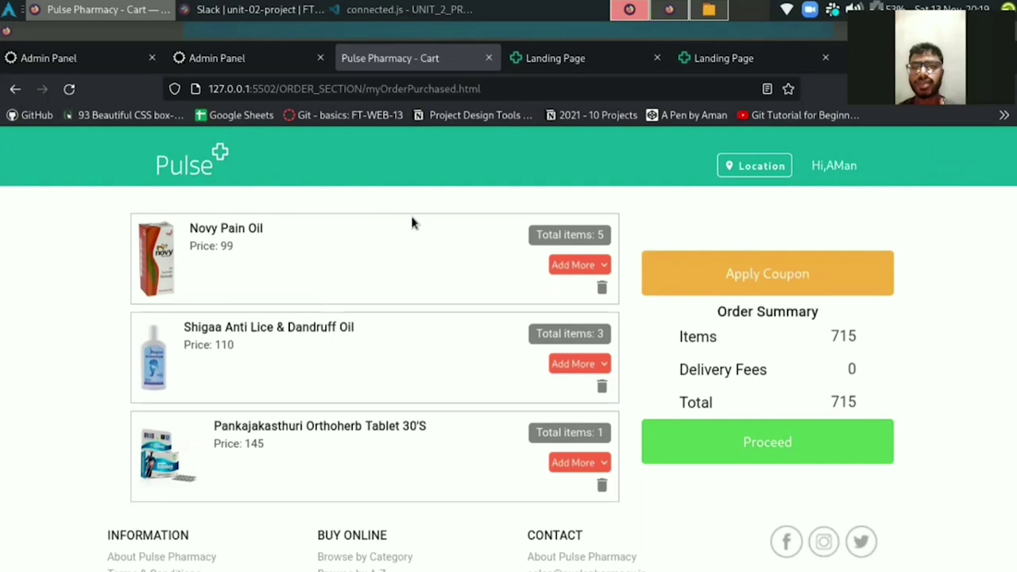
Set Novy Pain Oil quantity to 5 and apply the MASAI 10 coupon, lowering the total to 873.
click(584, 265)
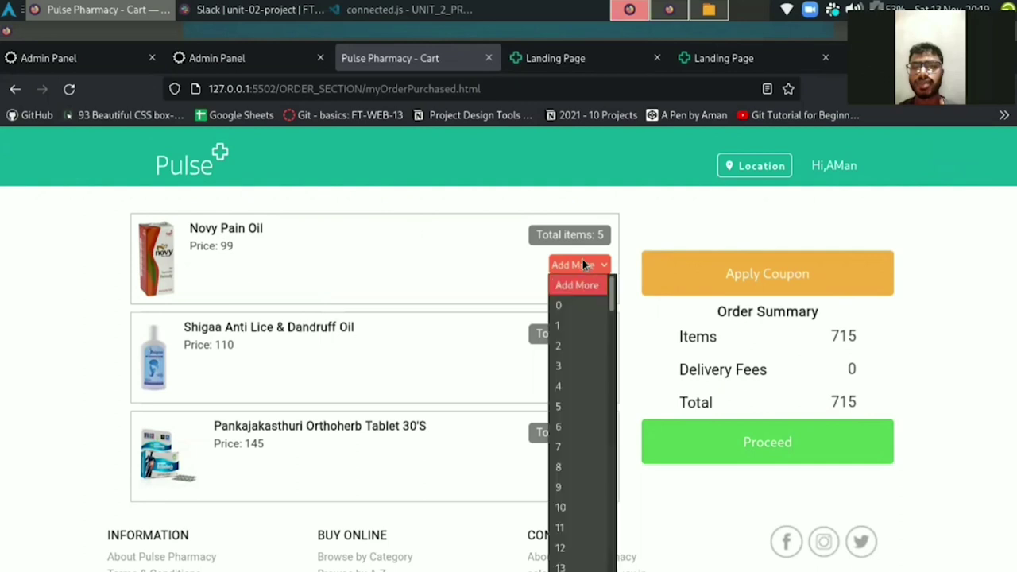
click(562, 400)
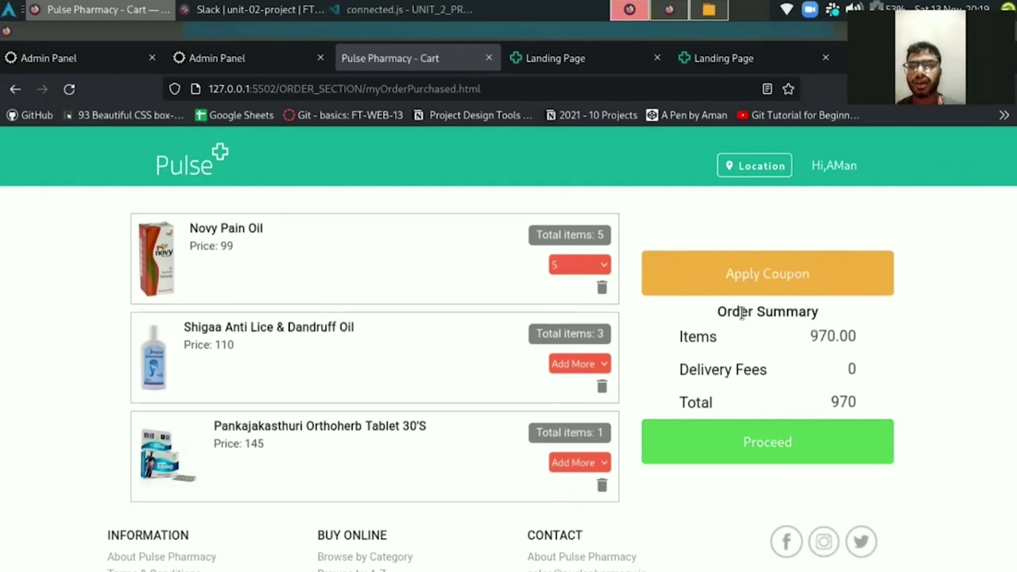
click(781, 292)
click(328, 345)
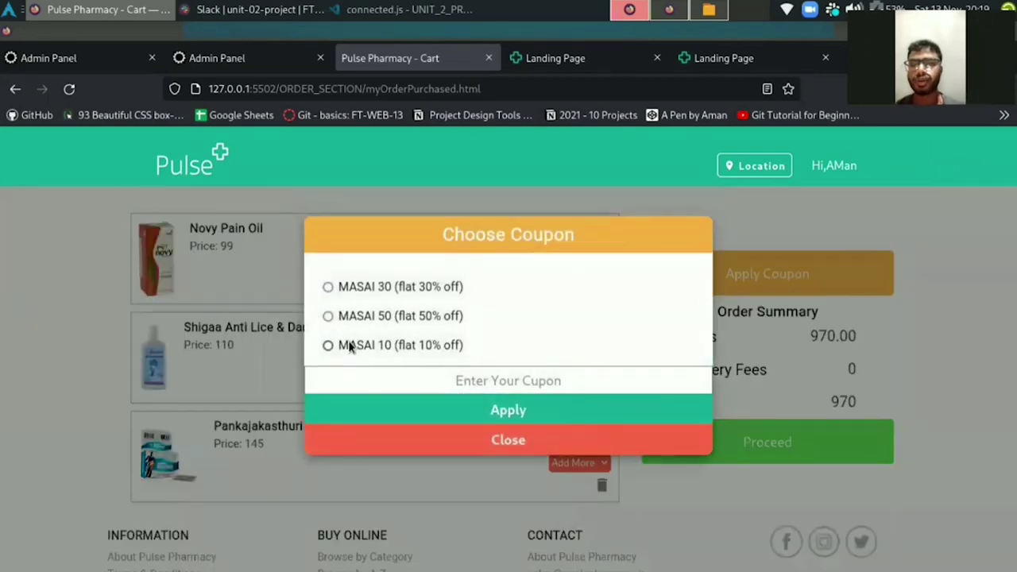
click(490, 409)
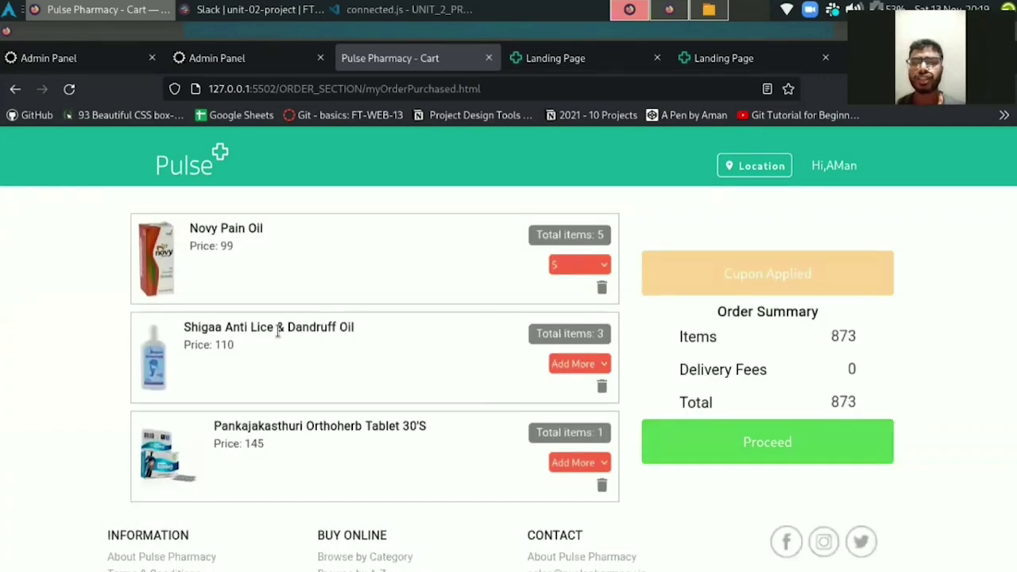
Proceed from the cart to checkout with the saved Work delivery address.
drag(278, 333, 321, 328)
click(360, 241)
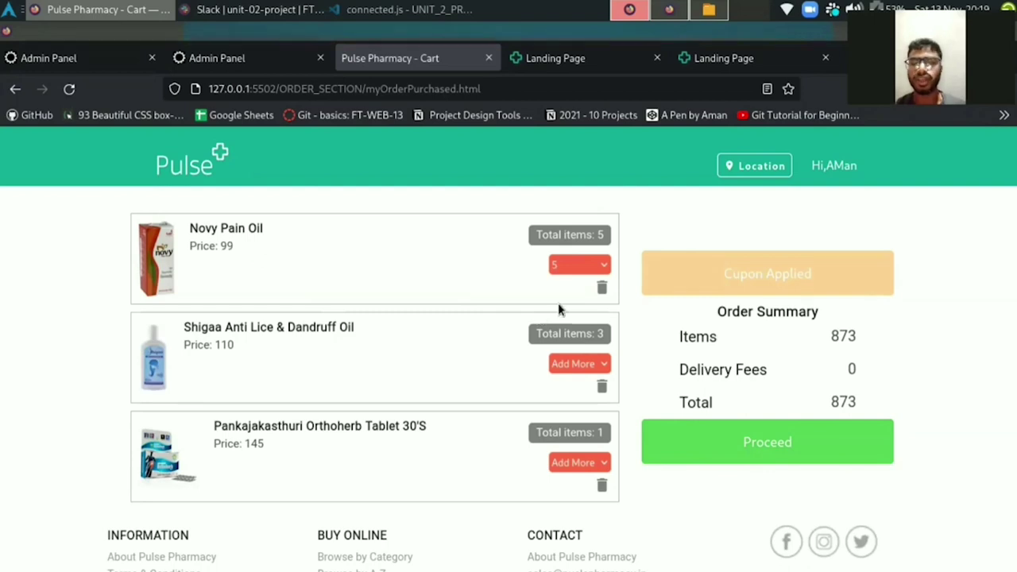
scroll(902, 315, down, 3)
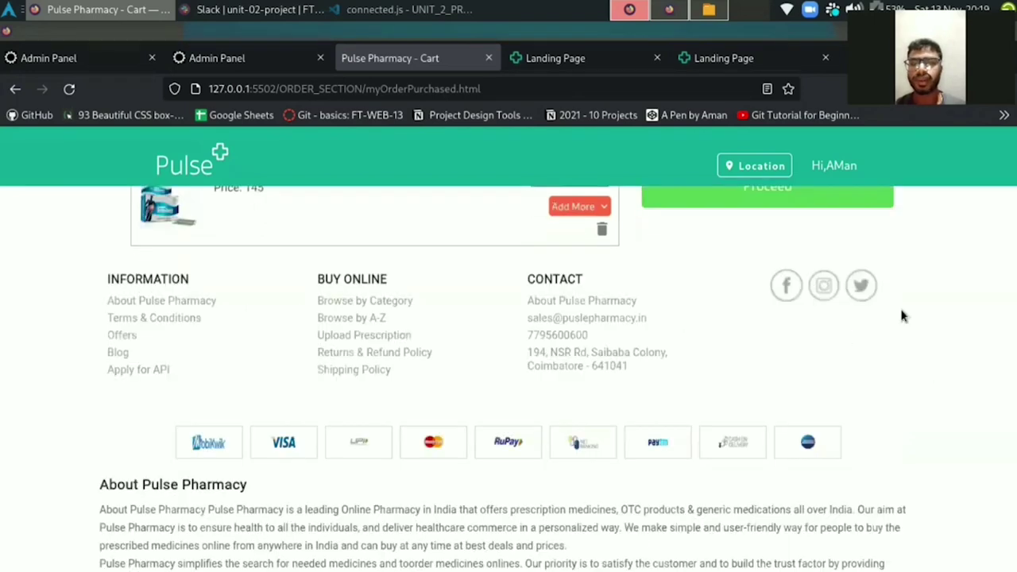
click(830, 192)
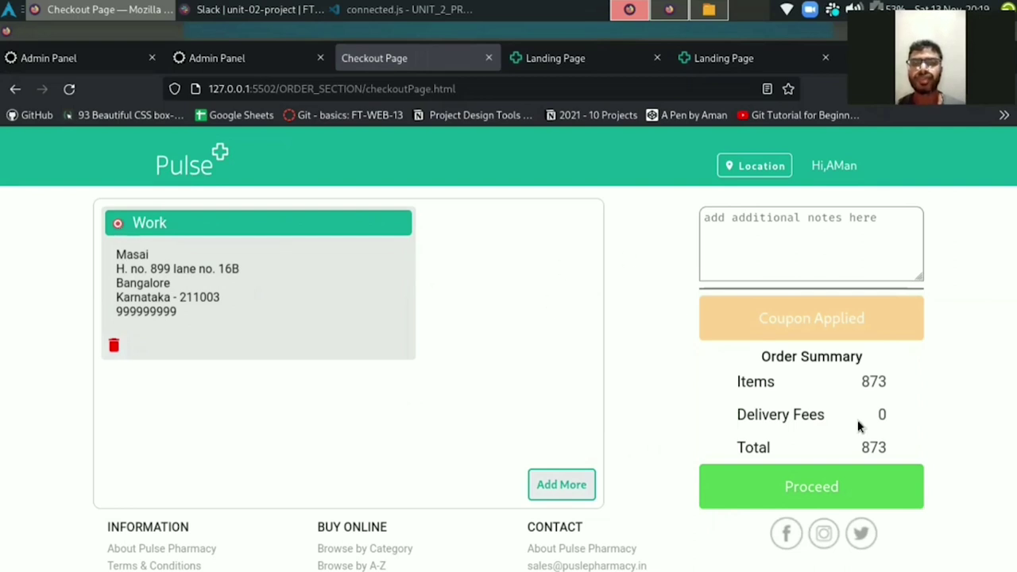
Leave the order notes empty and continue to the payment page with UPI selected.
click(814, 223)
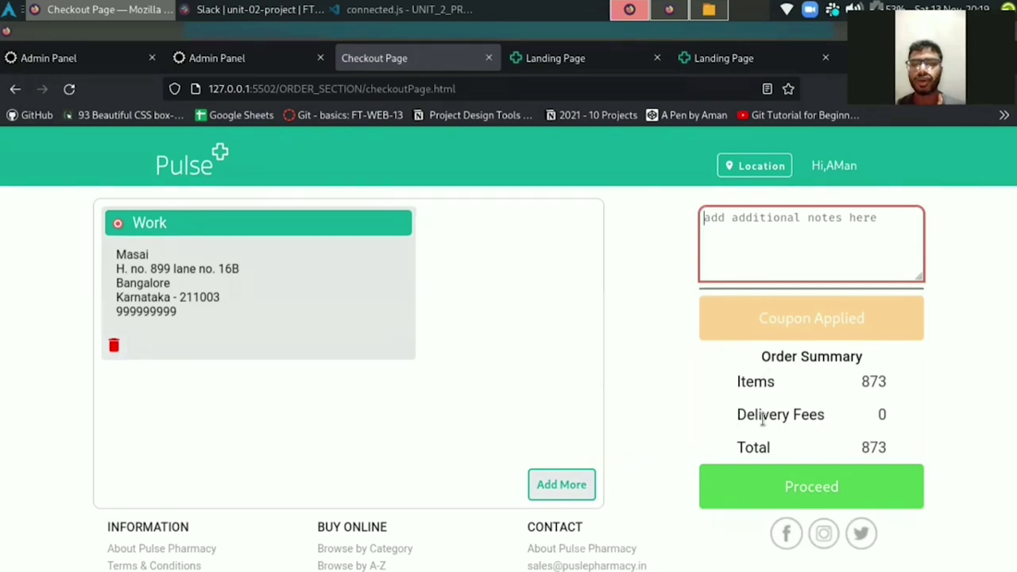
click(769, 376)
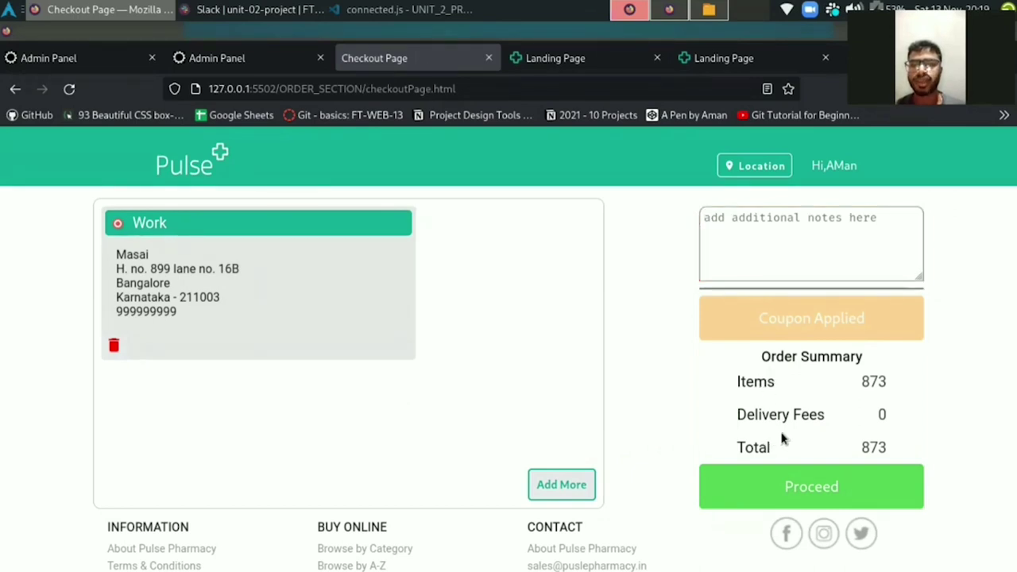
click(796, 488)
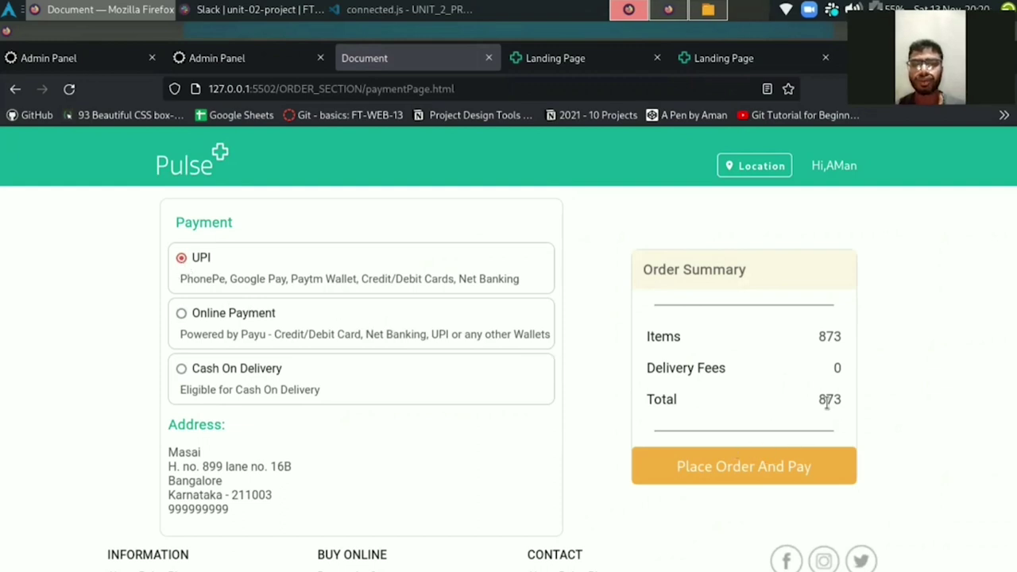
Place the order and pay, then choose SHOP MORE on the Congratulations page.
click(781, 464)
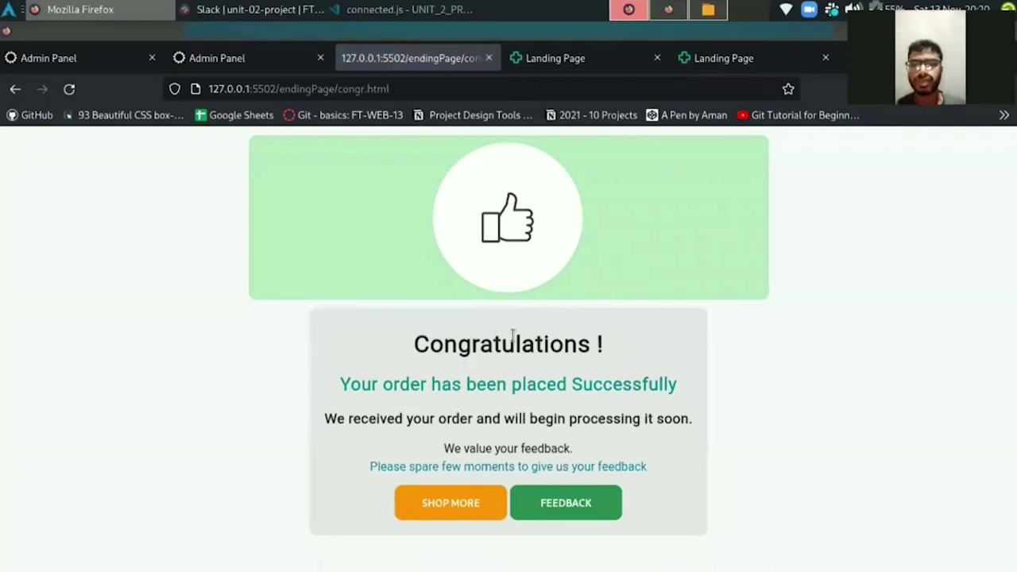
click(455, 508)
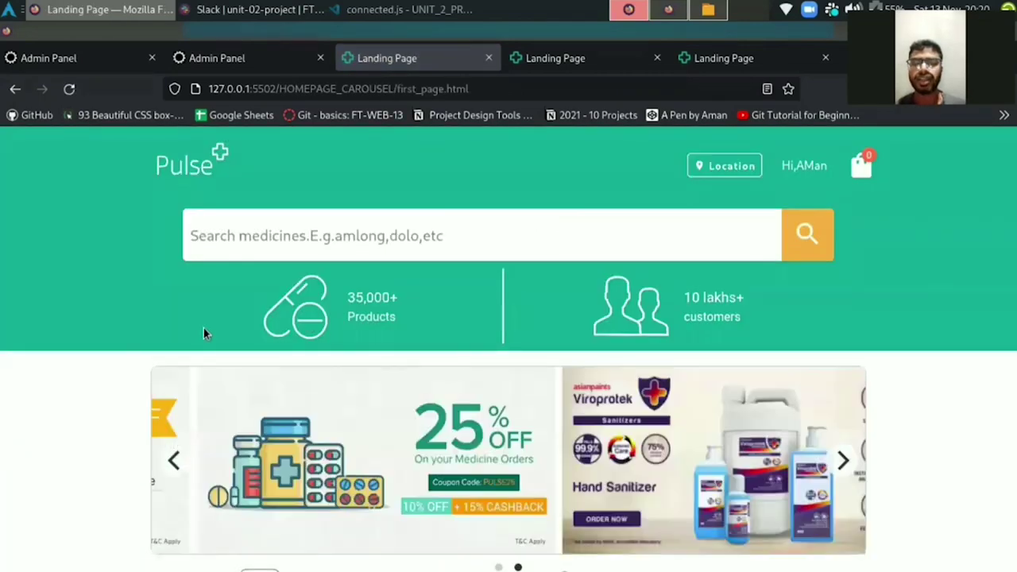
scroll(155, 398, down, 3)
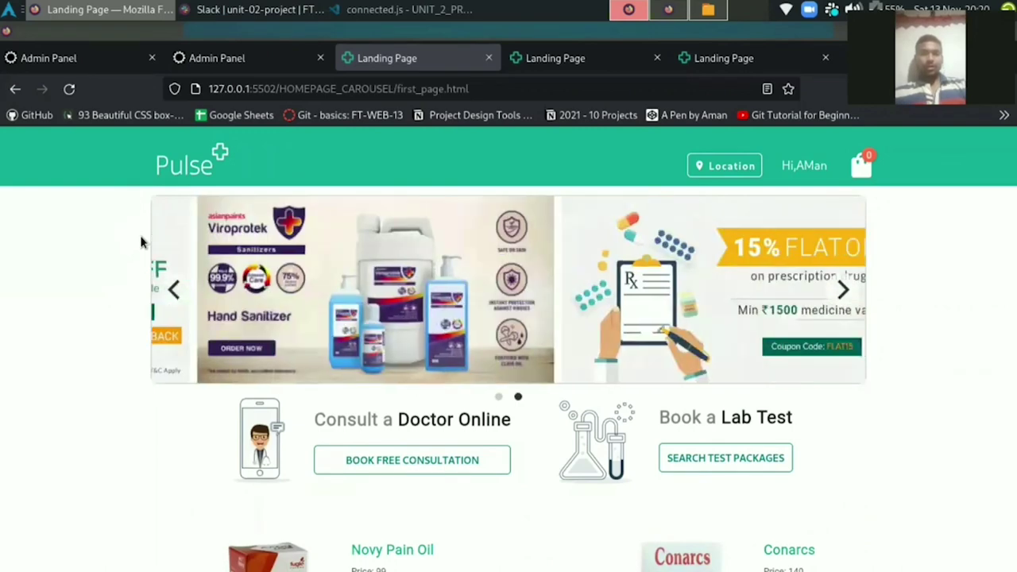
scroll(110, 405, down, 3)
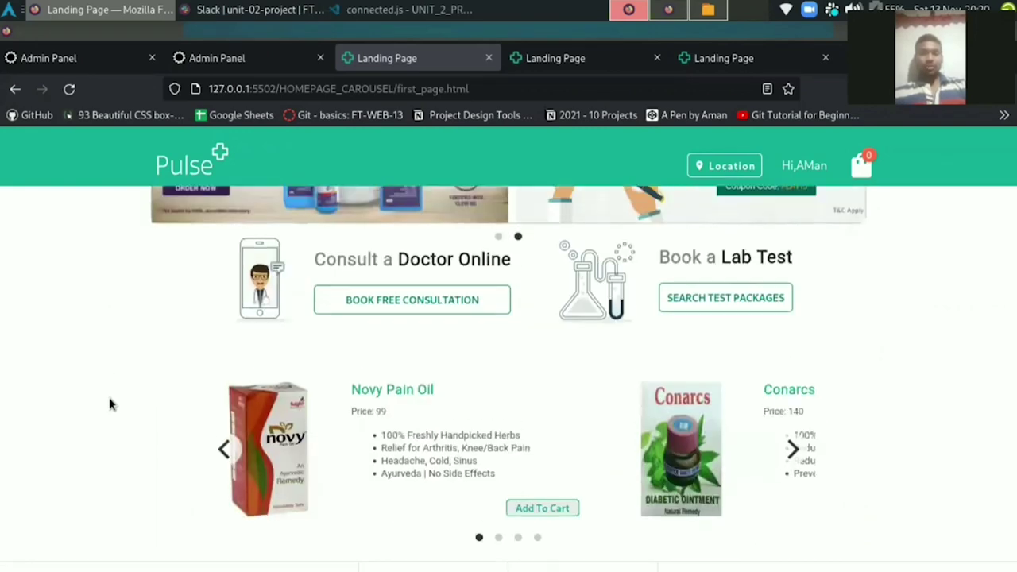
scroll(110, 404, up, 3)
click(619, 242)
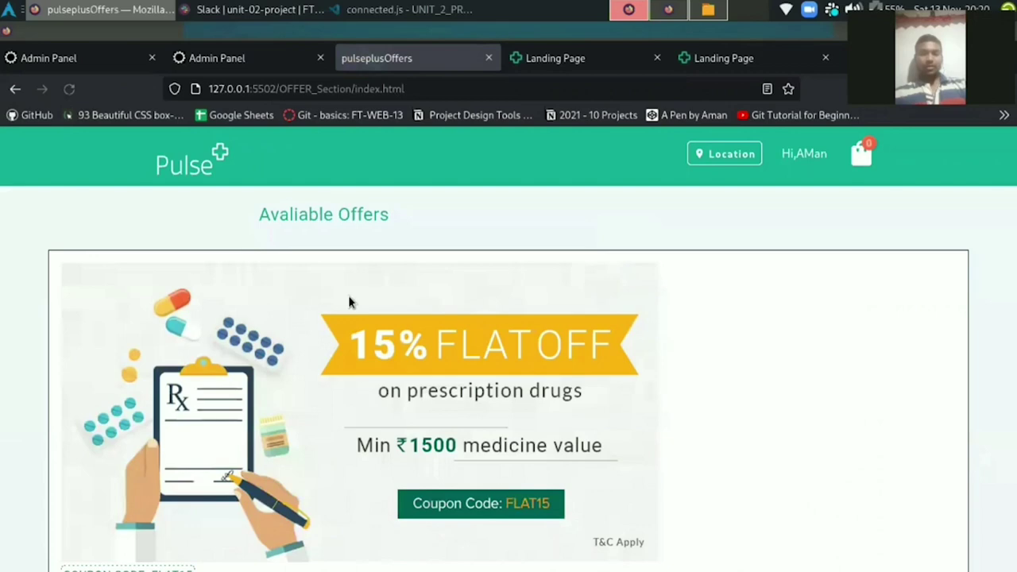
scroll(290, 357, down, 3)
scroll(290, 358, down, 8)
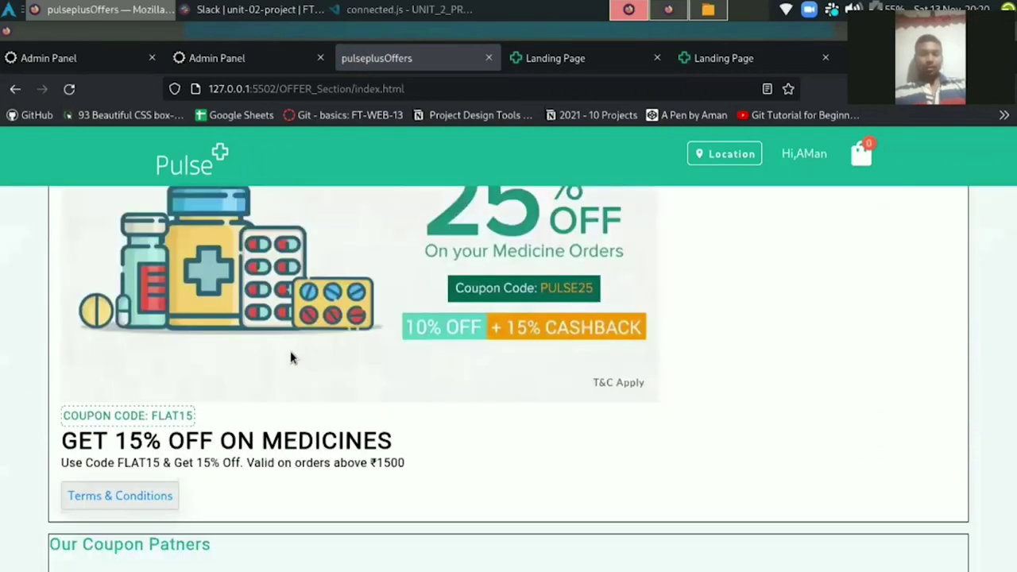
scroll(405, 332, up, 5)
scroll(405, 332, right, 1)
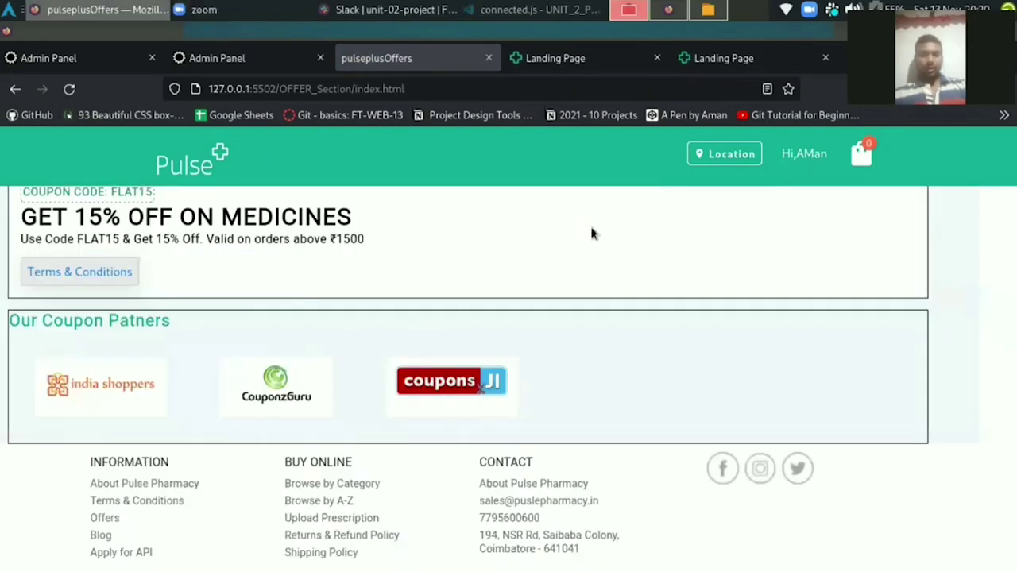
scroll(162, 288, up, 3)
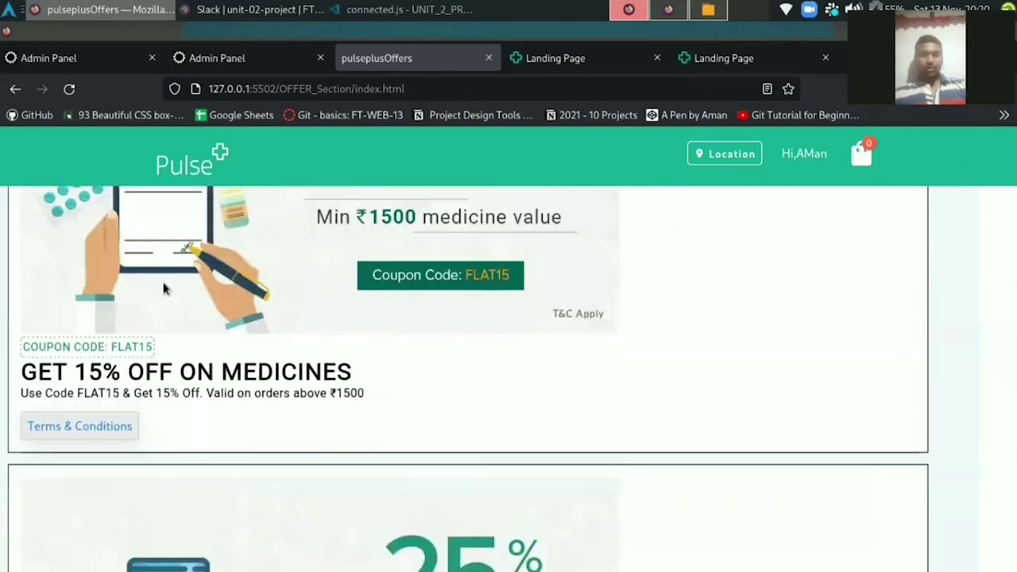
click(16, 89)
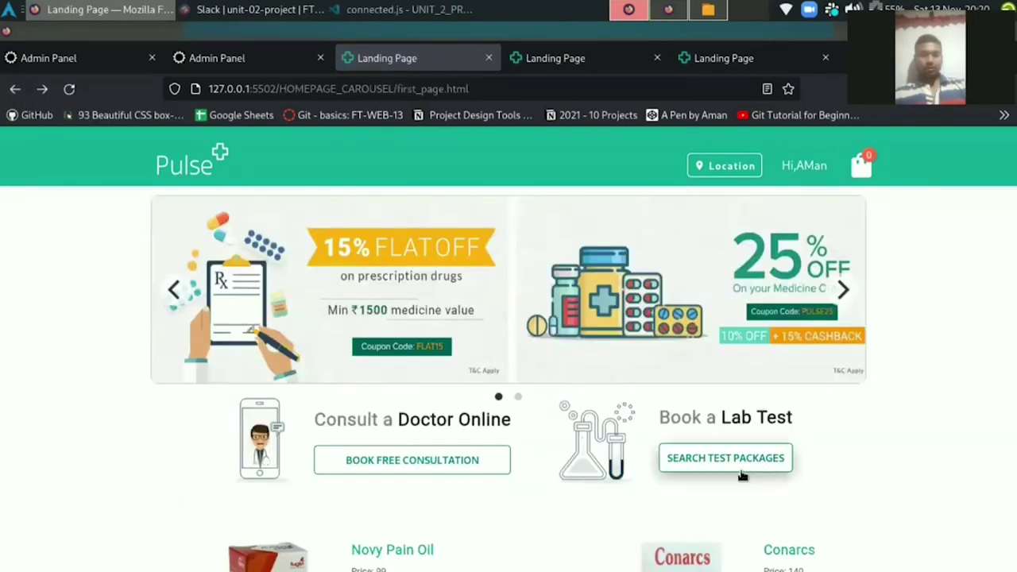
Browse the three 30%-off Thyrocare lab test packages, then go back to the landing page.
click(725, 458)
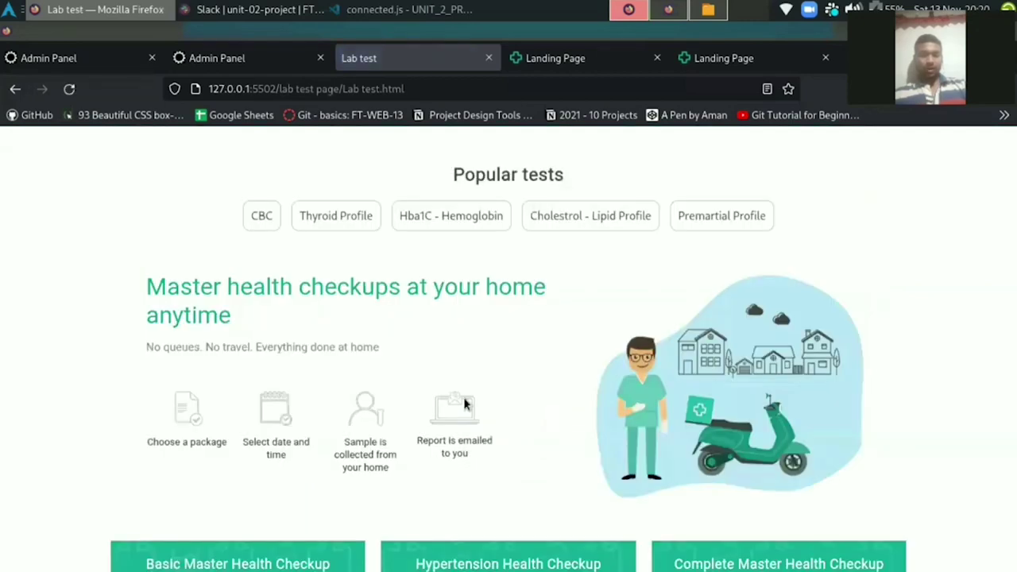
scroll(465, 404, down, 5)
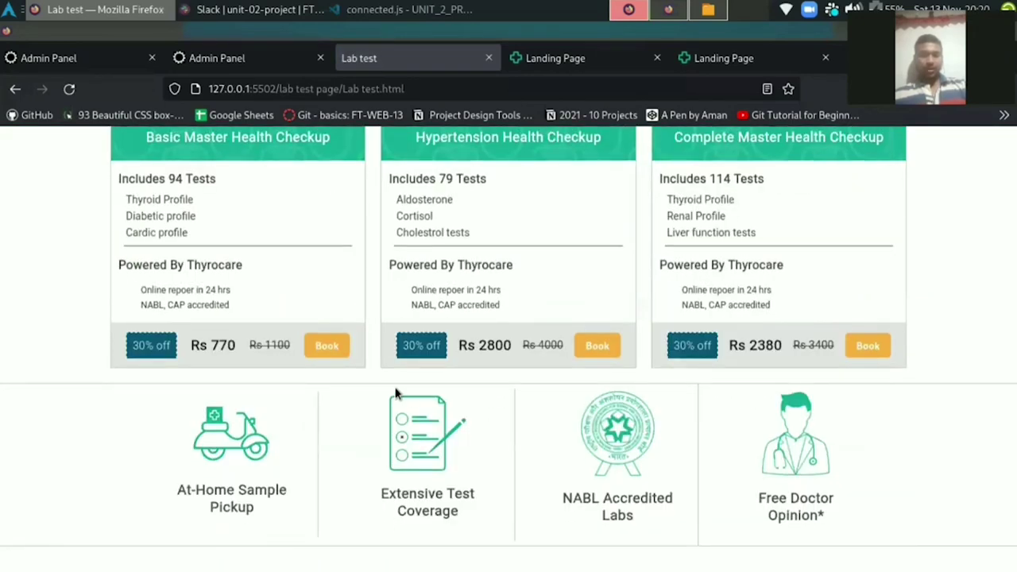
scroll(397, 382, up, 1)
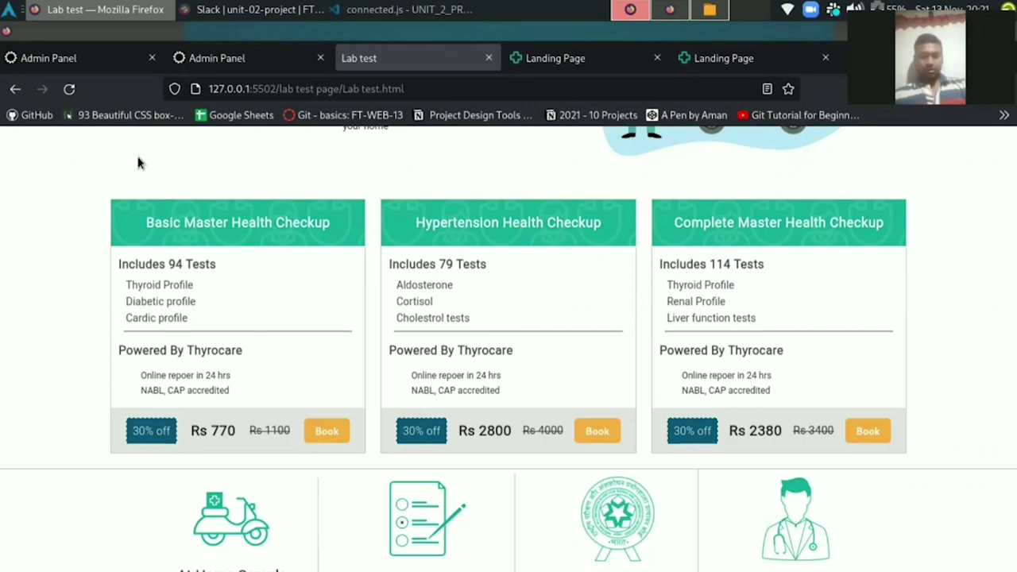
click(12, 100)
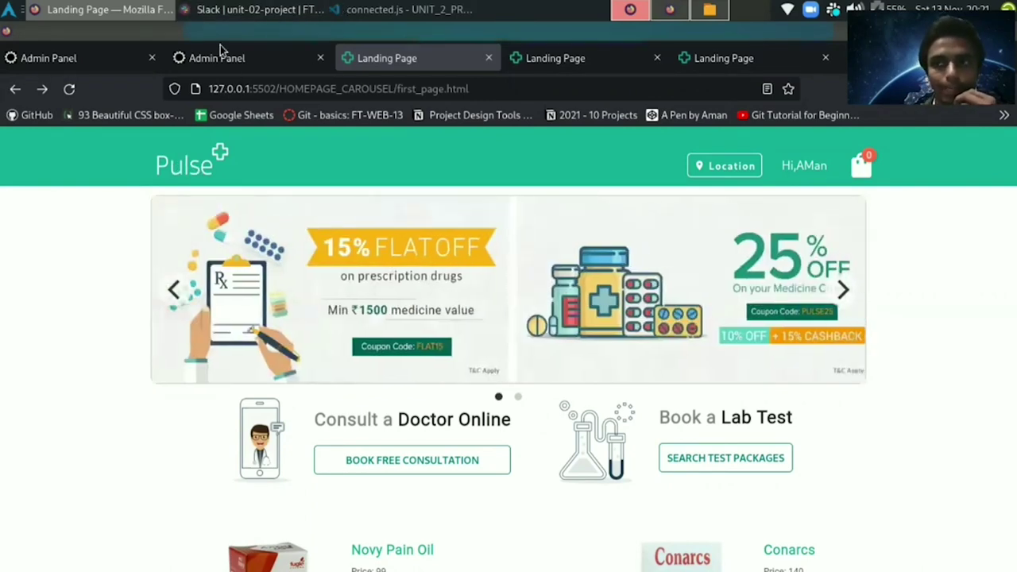
Log out of the Admin Panel in the first tab to reach the Pulse admin login form.
click(80, 60)
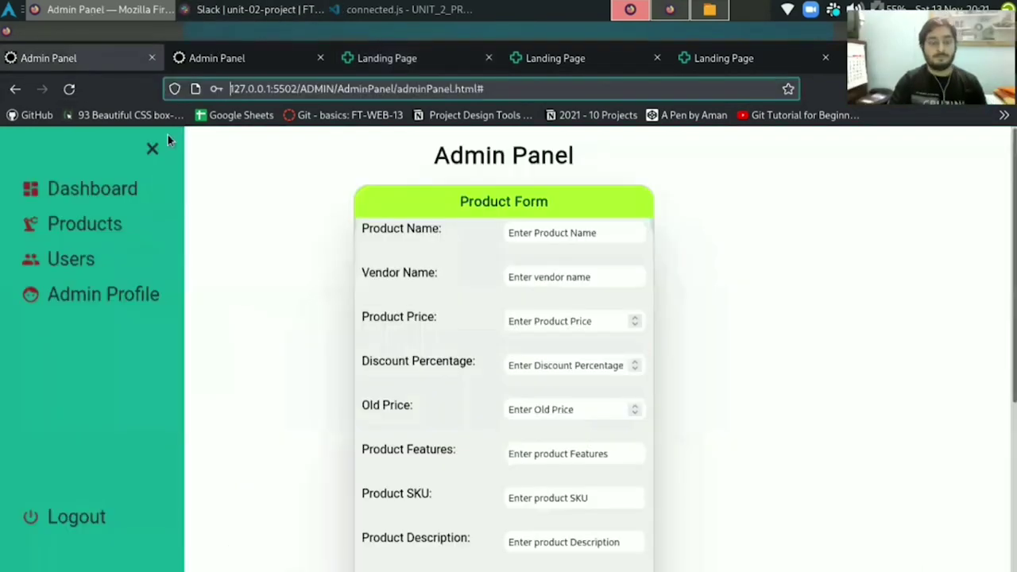
click(78, 519)
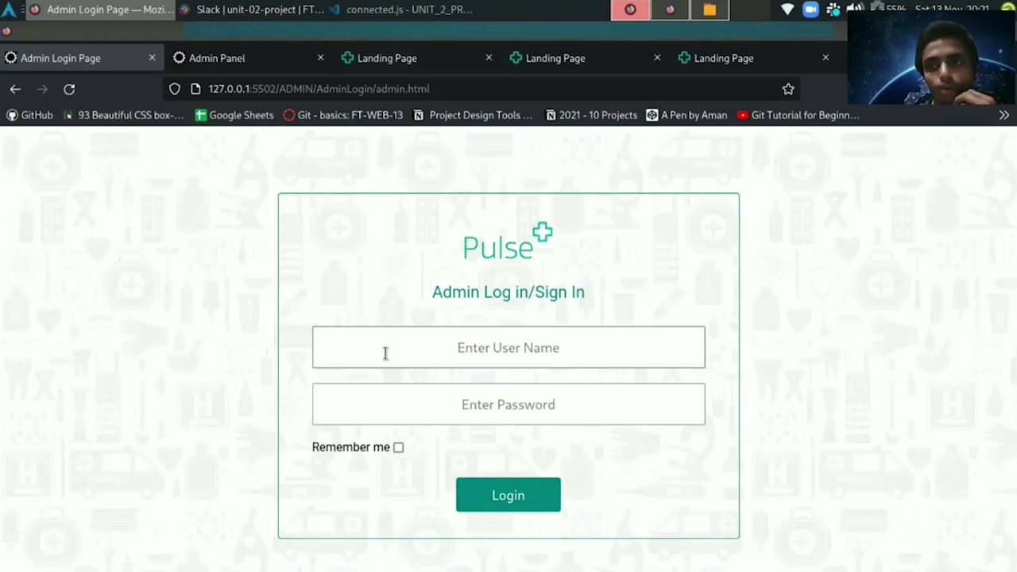
Sign back into the Pulse Admin Panel with the admin username and password.
click(386, 353)
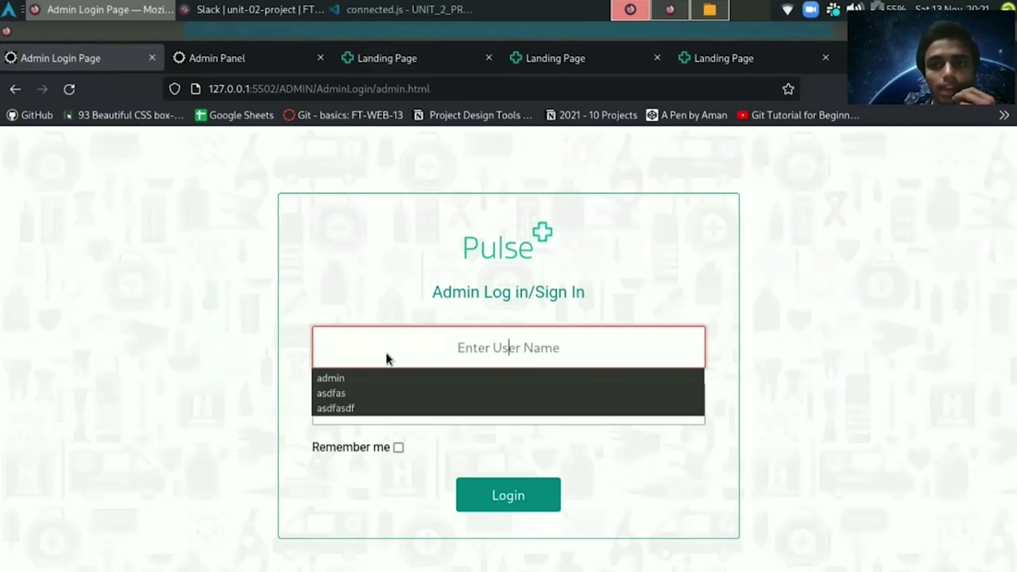
text(admin)
click(477, 404)
text(ad)
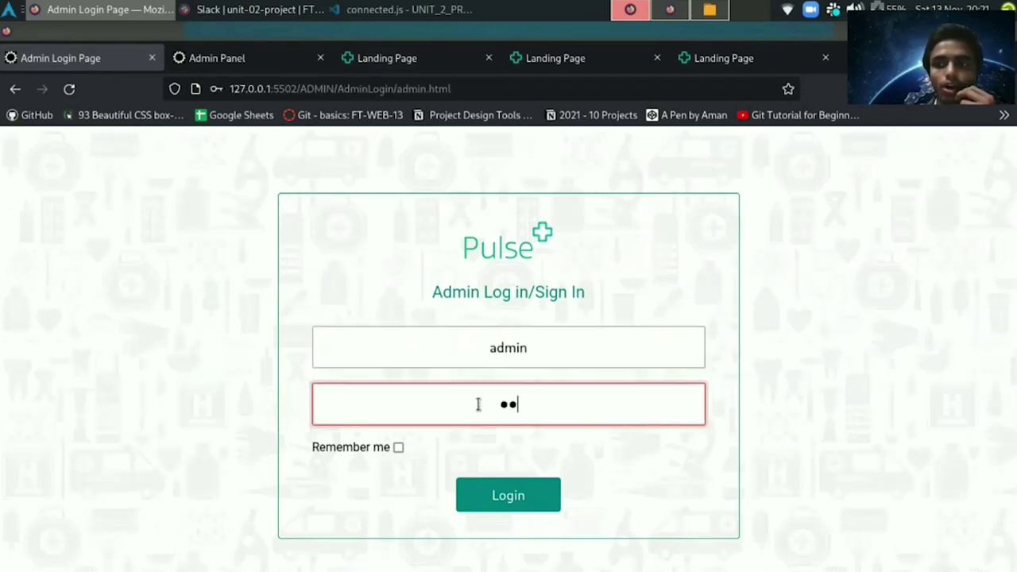
text(min)
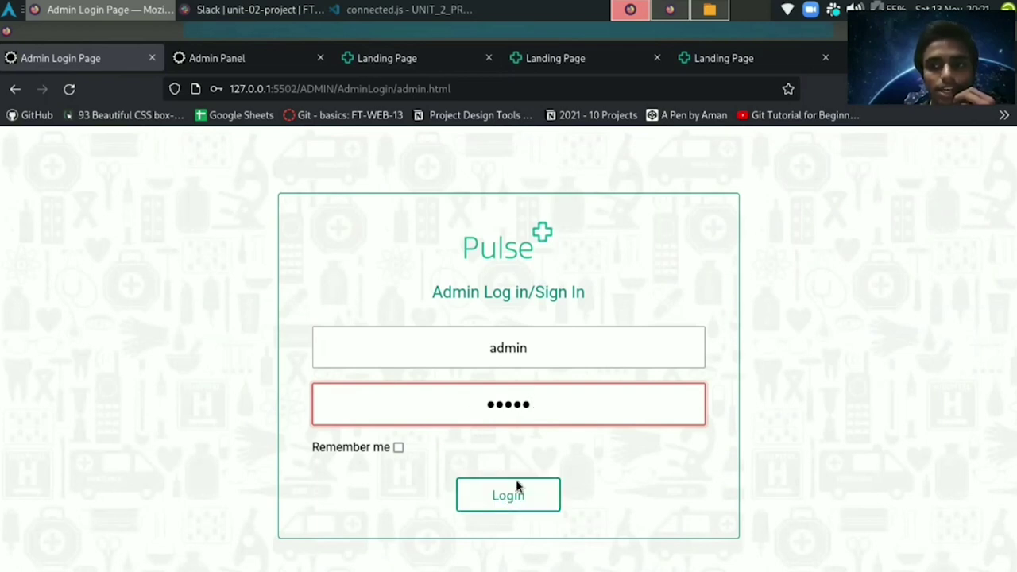
click(501, 356)
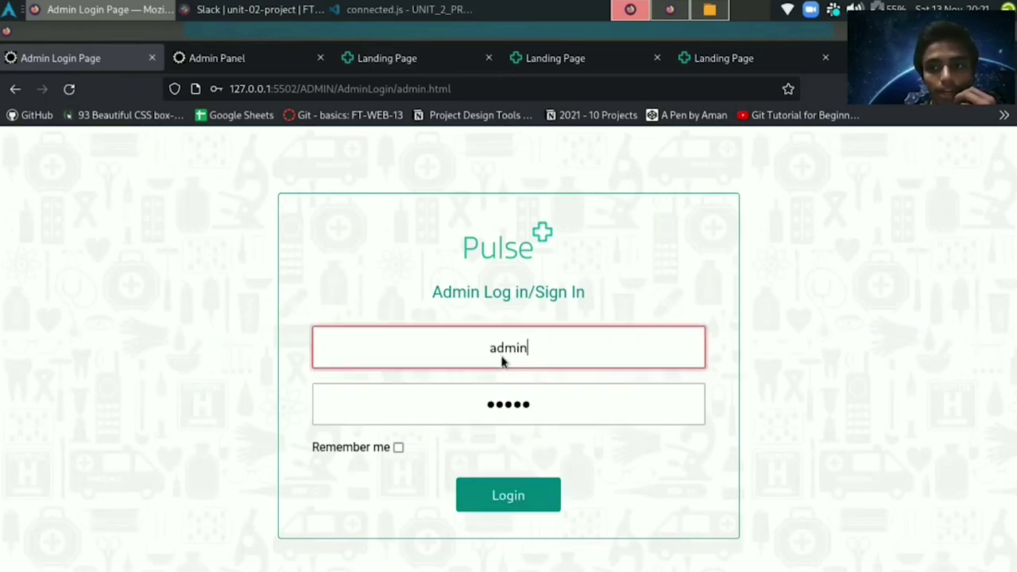
double_click(493, 358)
click(474, 347)
click(494, 404)
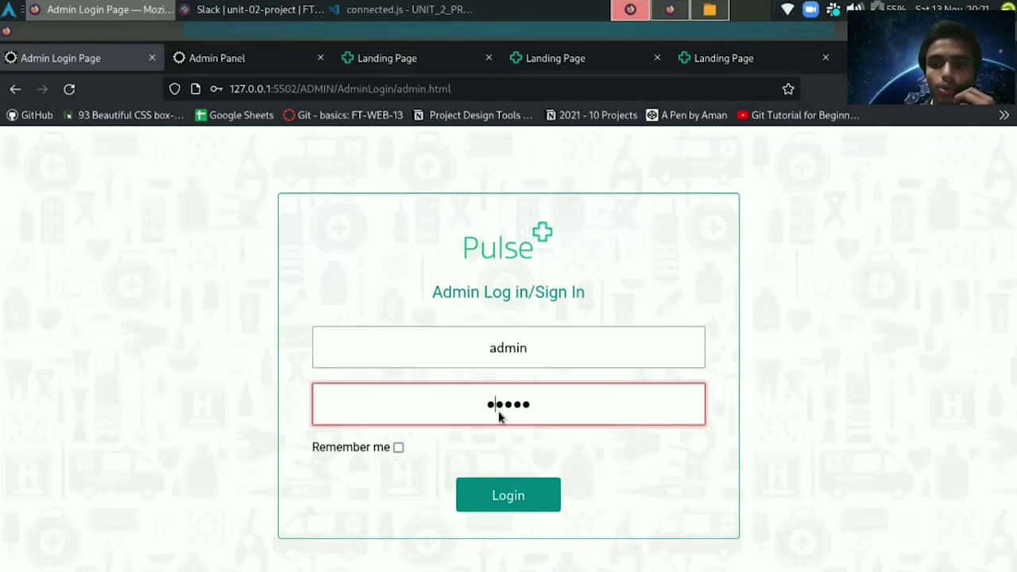
click(498, 499)
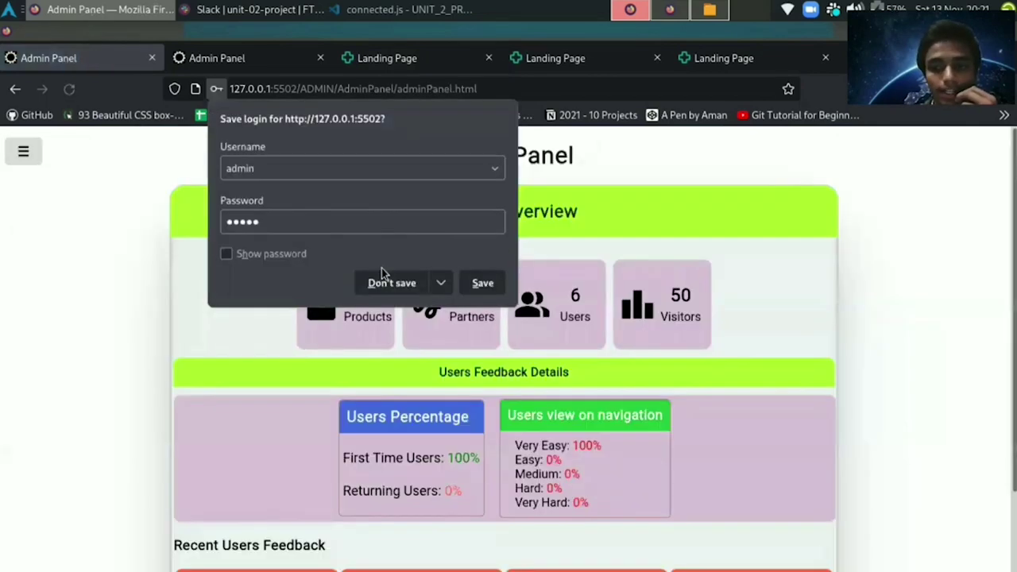
Decline saving the login in Firefox and open the Admin Panel's Products form.
click(385, 282)
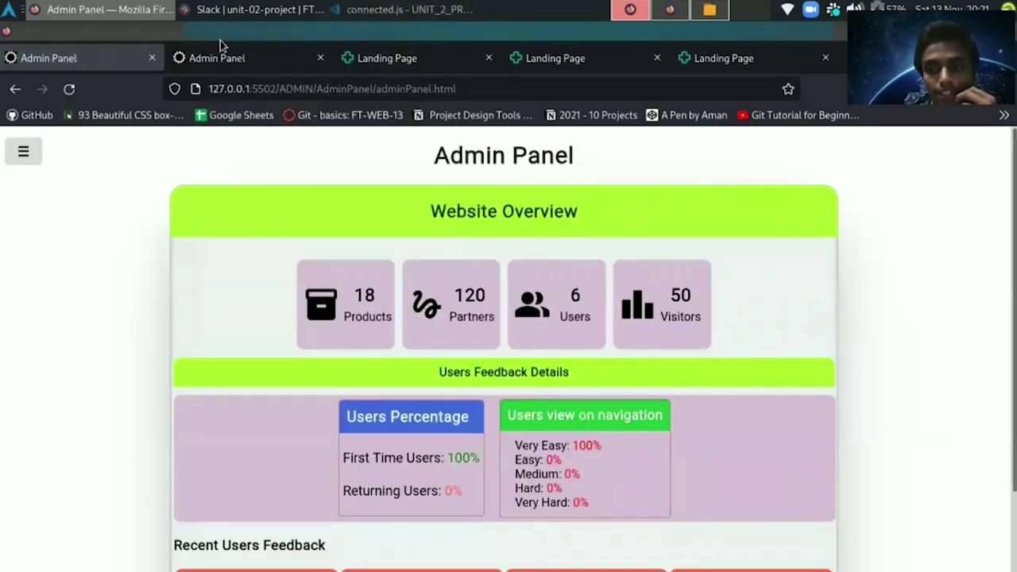
scroll(148, 252, down, 2)
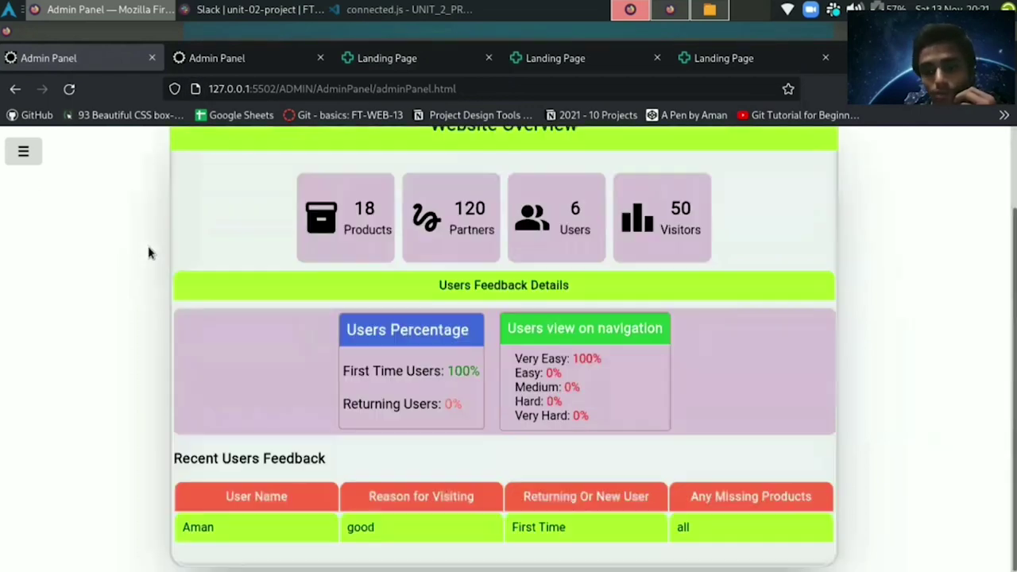
click(22, 151)
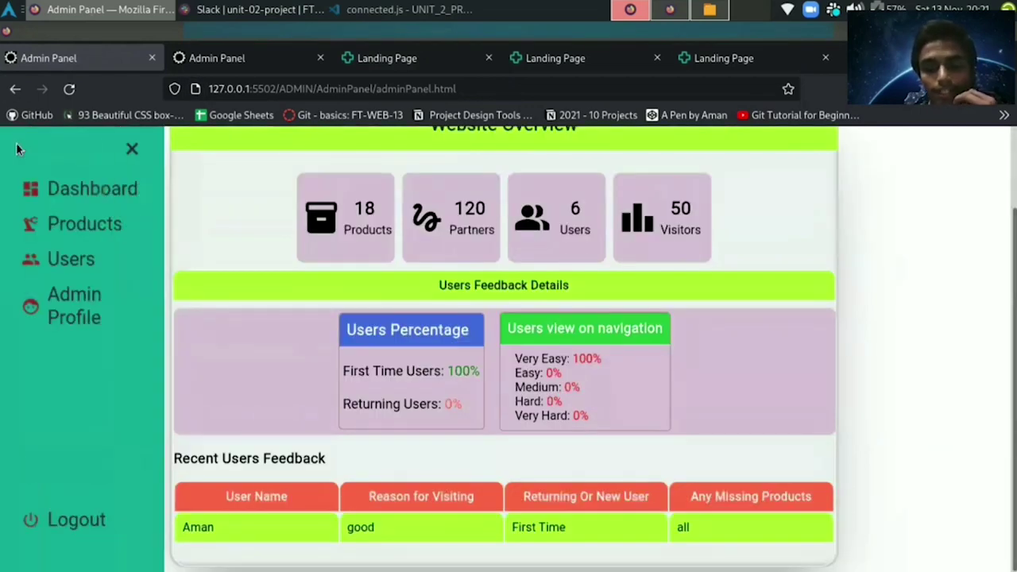
click(99, 226)
View the new Masai Pharma product page (Rs 1000, 10% off), then return to the Admin Panel.
click(231, 54)
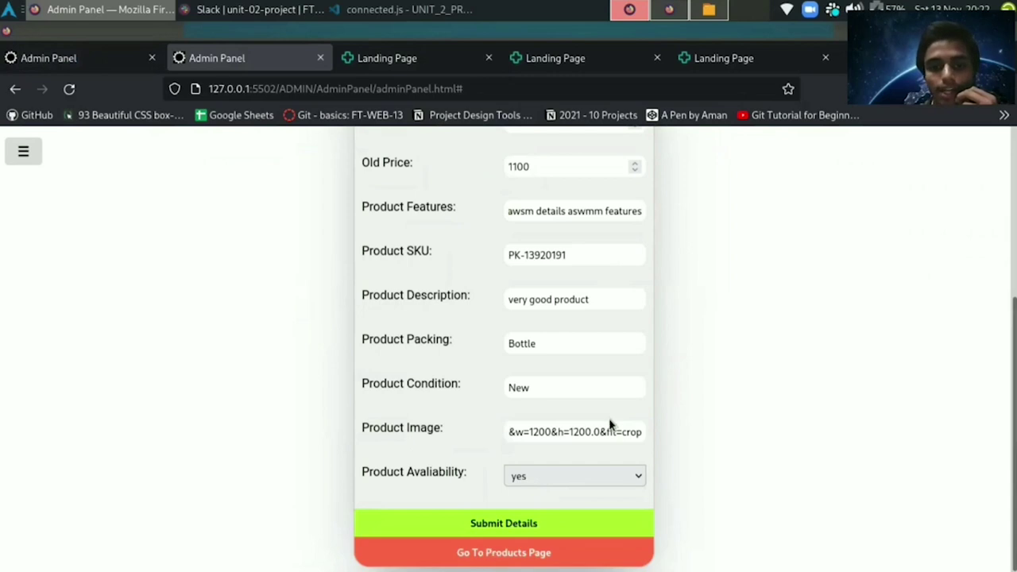
click(538, 561)
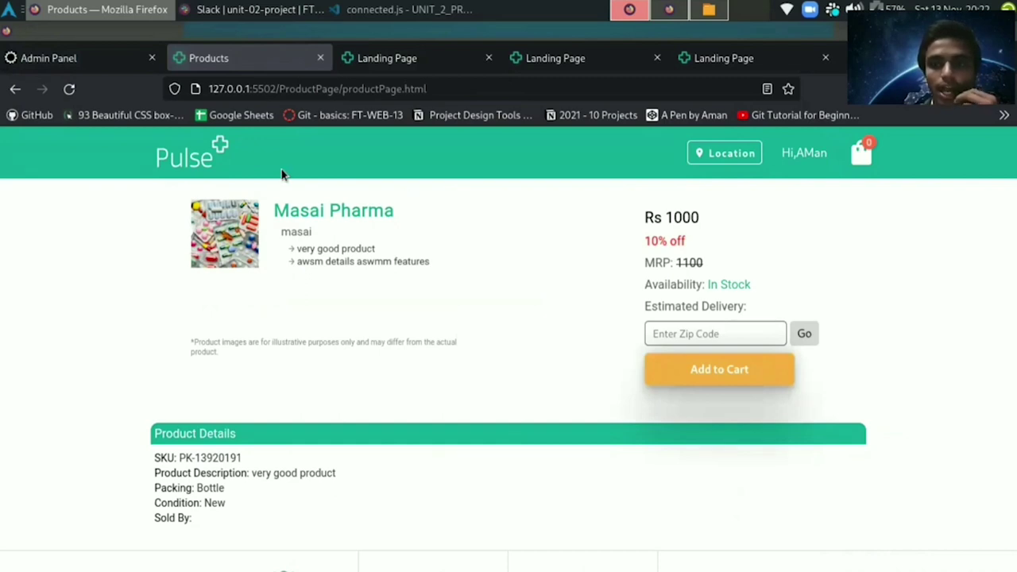
click(116, 60)
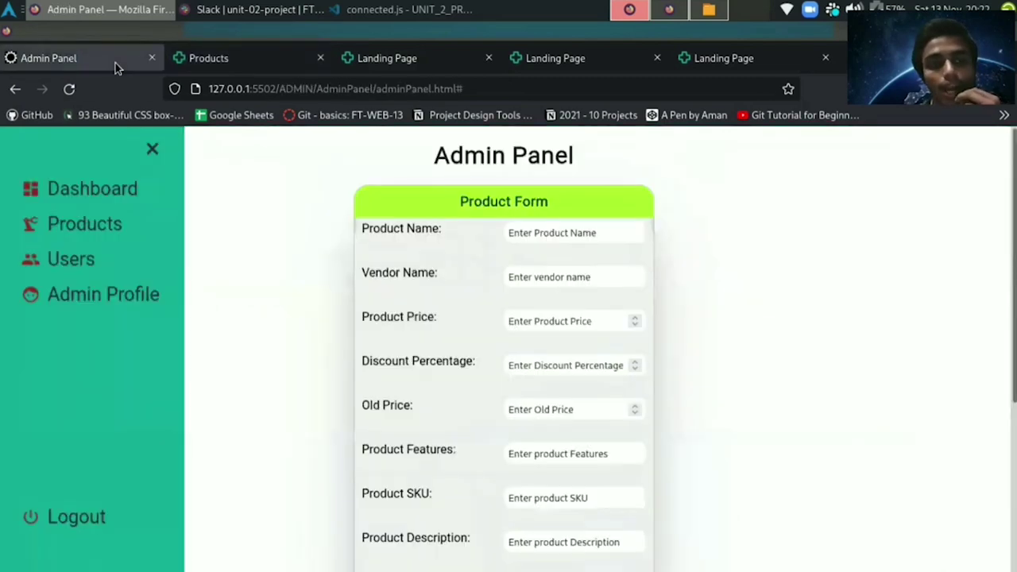
Show the Users details table, glancing at Admin Profile on the way, and close the sidebar.
click(74, 270)
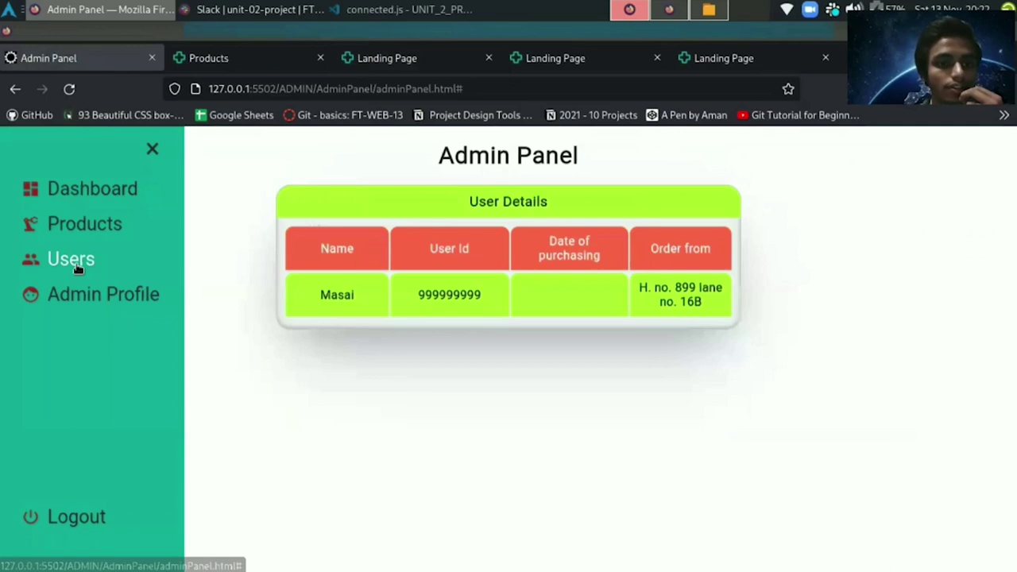
click(86, 296)
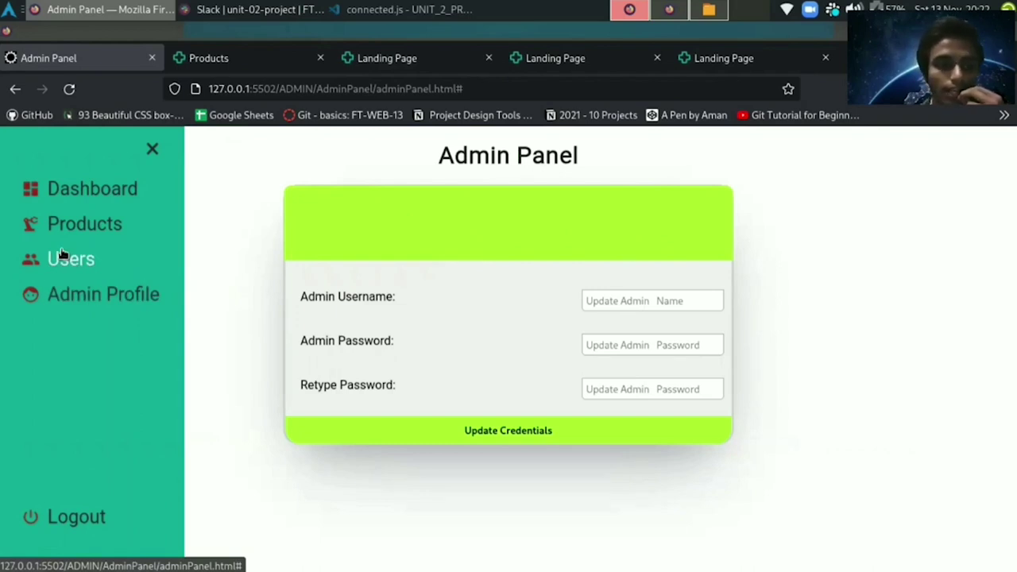
click(64, 255)
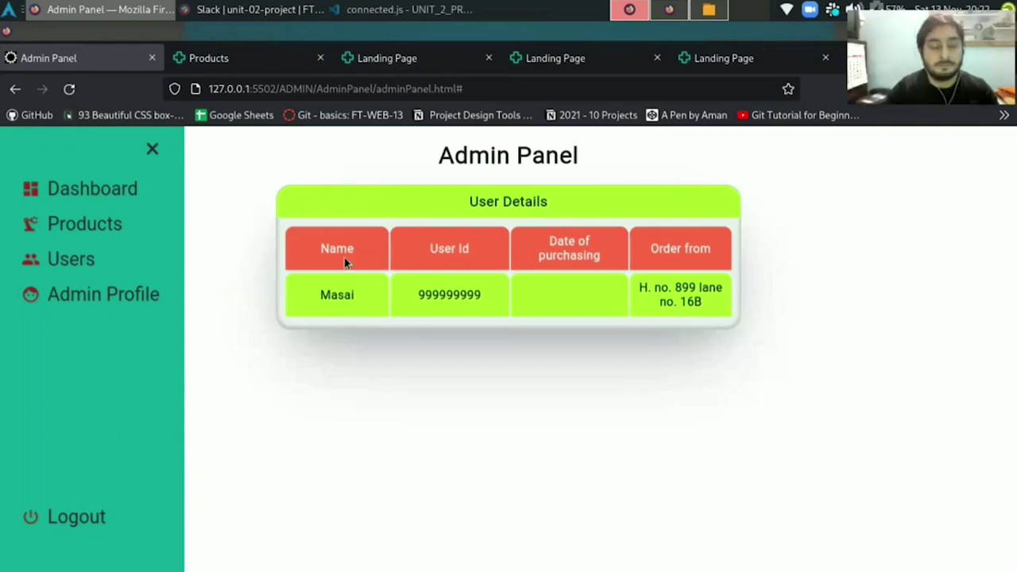
click(153, 151)
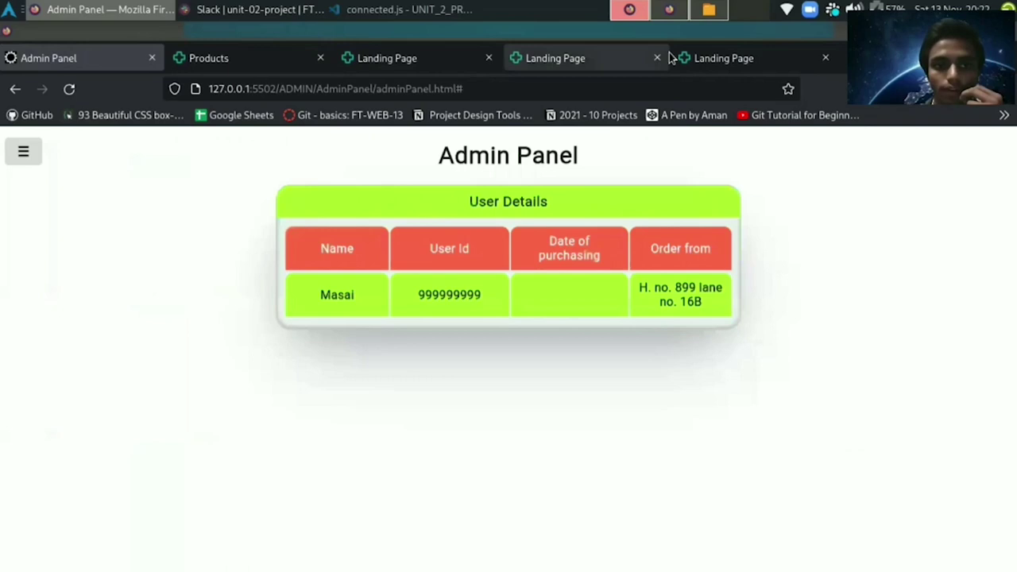
Switch to the workspace showing the project presentation PDF.
click(671, 11)
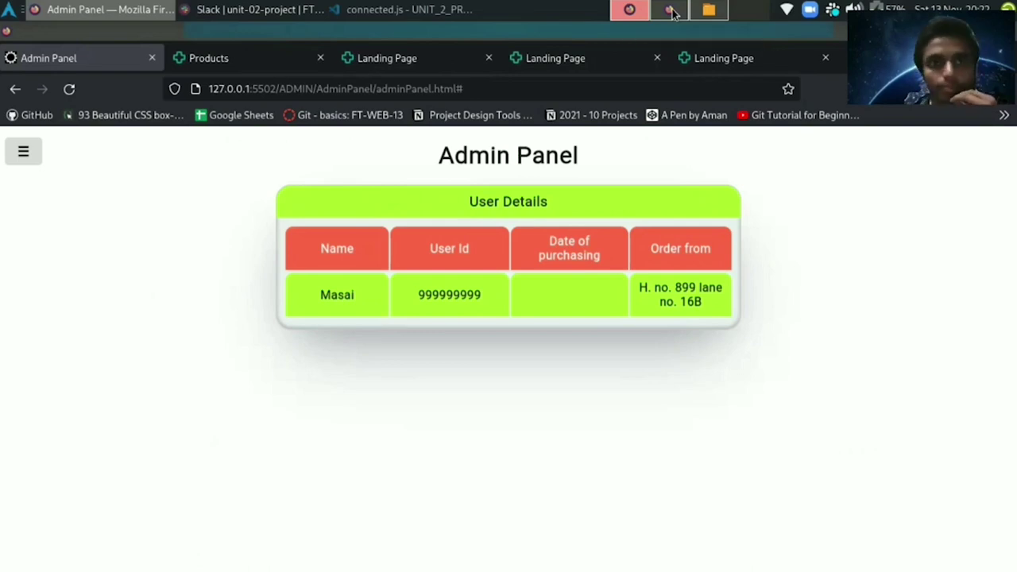